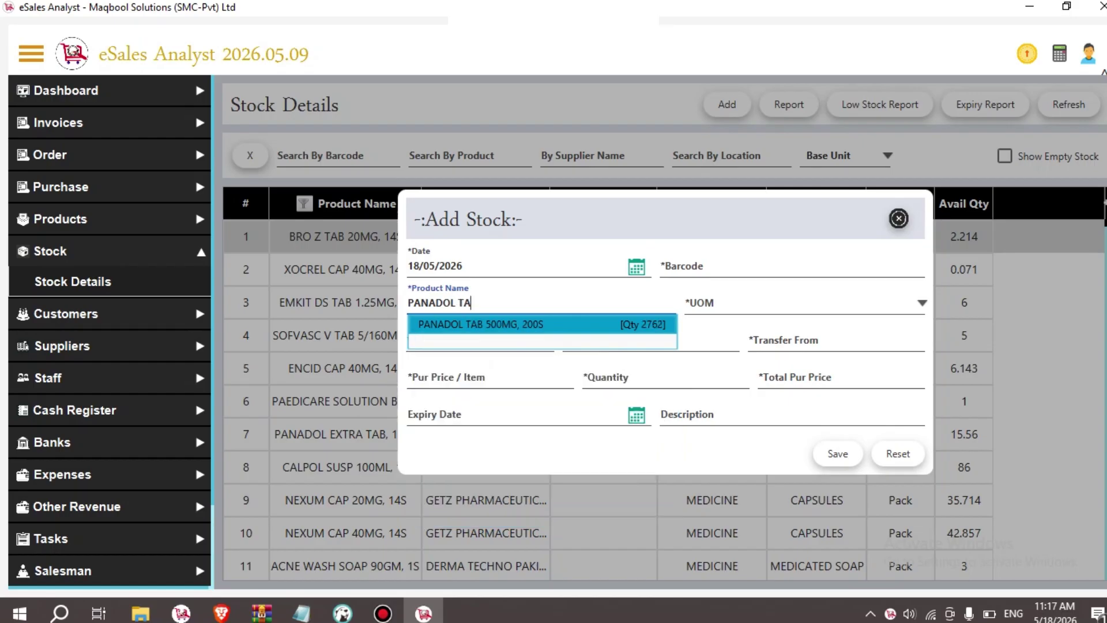
Step: Choose PANADOL TAB 500MG, 200S for the new stock entry, with UOM Secondary Unit(PCS) and stock type Stock In
{"action": "key", "text": "Return"}
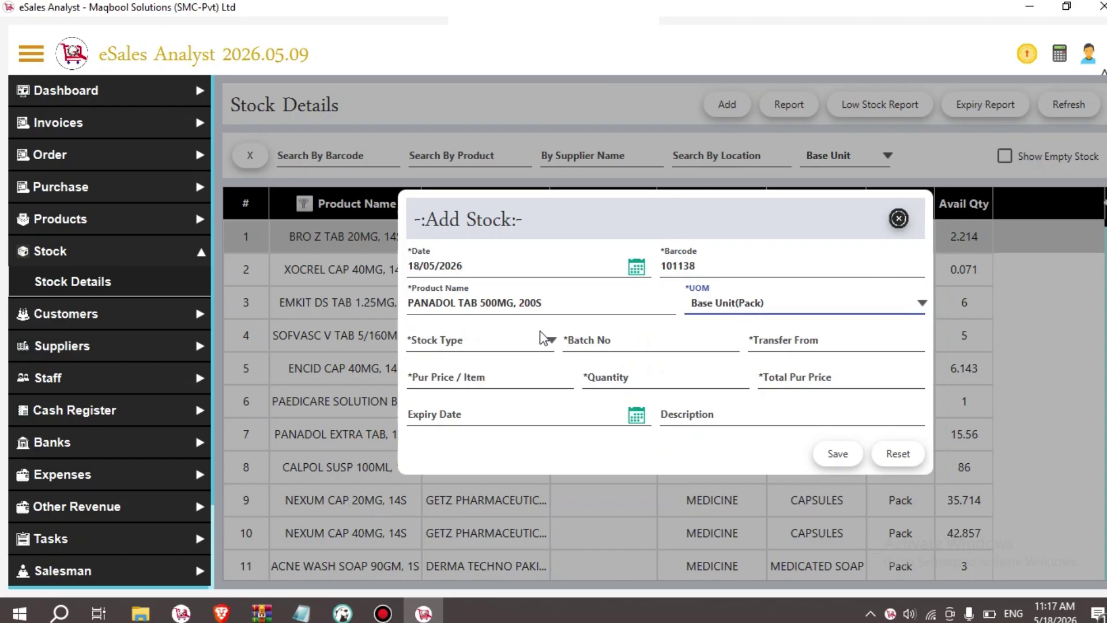
{"action": "left_click", "coordinate": [785, 309]}
{"action": "left_click", "coordinate": [749, 350]}
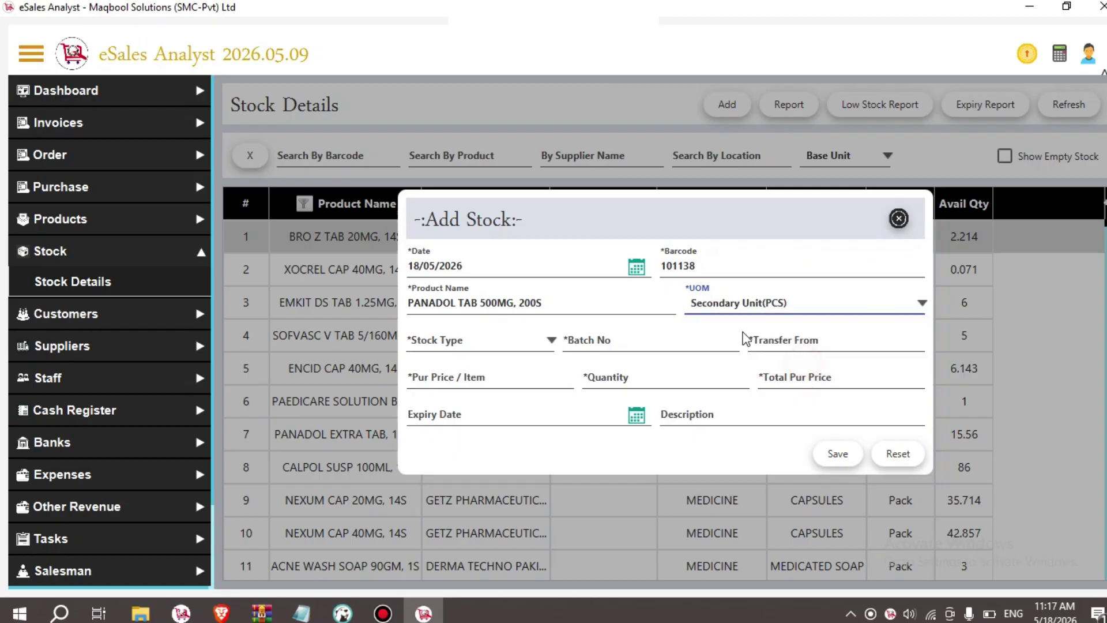
{"action": "left_click", "coordinate": [516, 341]}
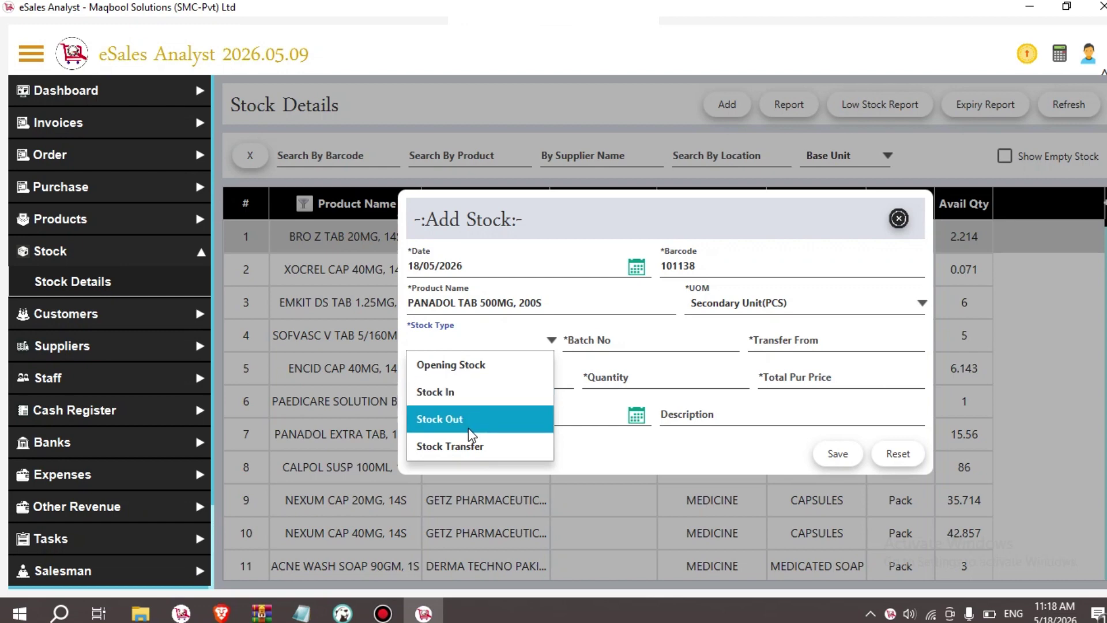
{"action": "left_click", "coordinate": [474, 393]}
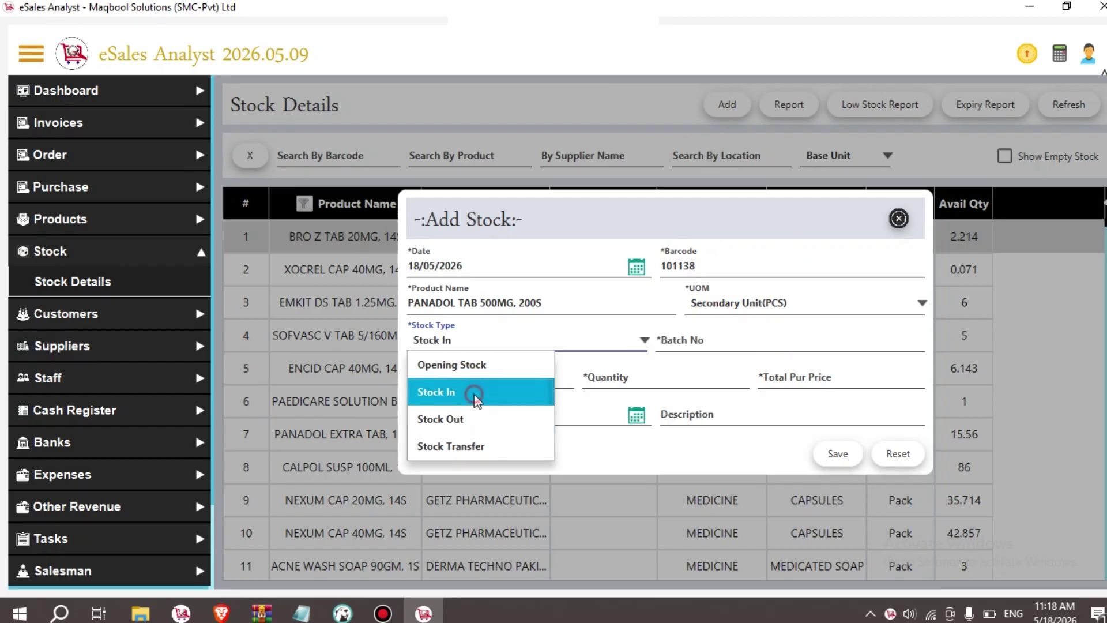
Step: Look through the available batches and assign batch 000 to the Stock In entry
{"action": "left_click", "coordinate": [780, 341]}
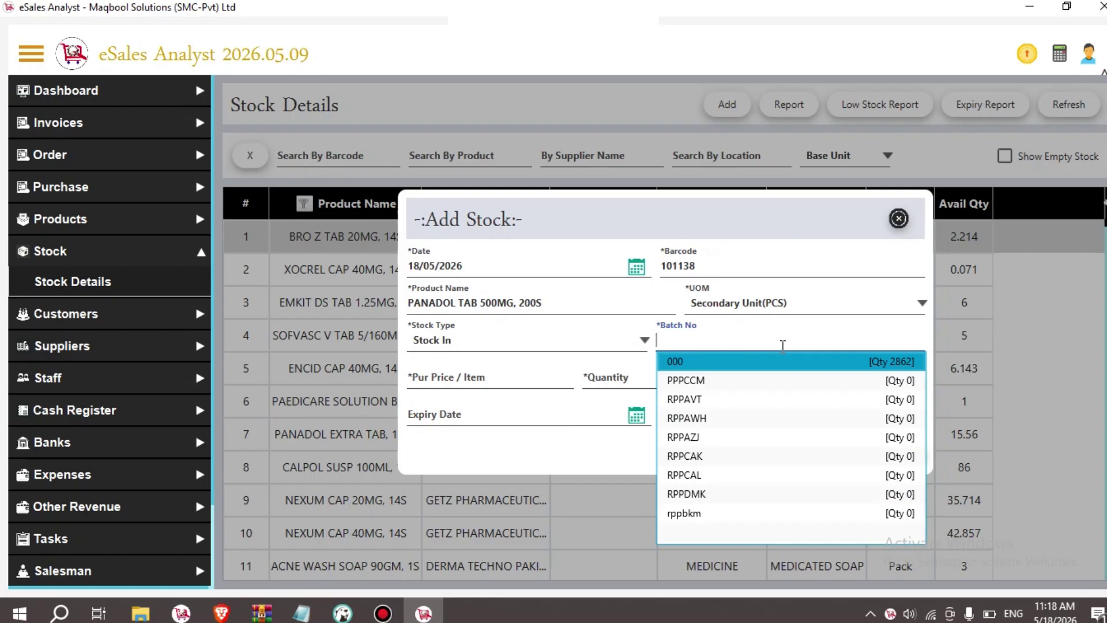
{"action": "key", "text": "Down"}
{"action": "key", "text": "Down"}
{"action": "key", "text": "Down"}
{"action": "key", "text": "Down"}
{"action": "key", "text": "Down"}
{"action": "key", "text": "Down"}
{"action": "key", "text": "Down"}
{"action": "key", "text": "Down"}
{"action": "key", "text": "Up"}
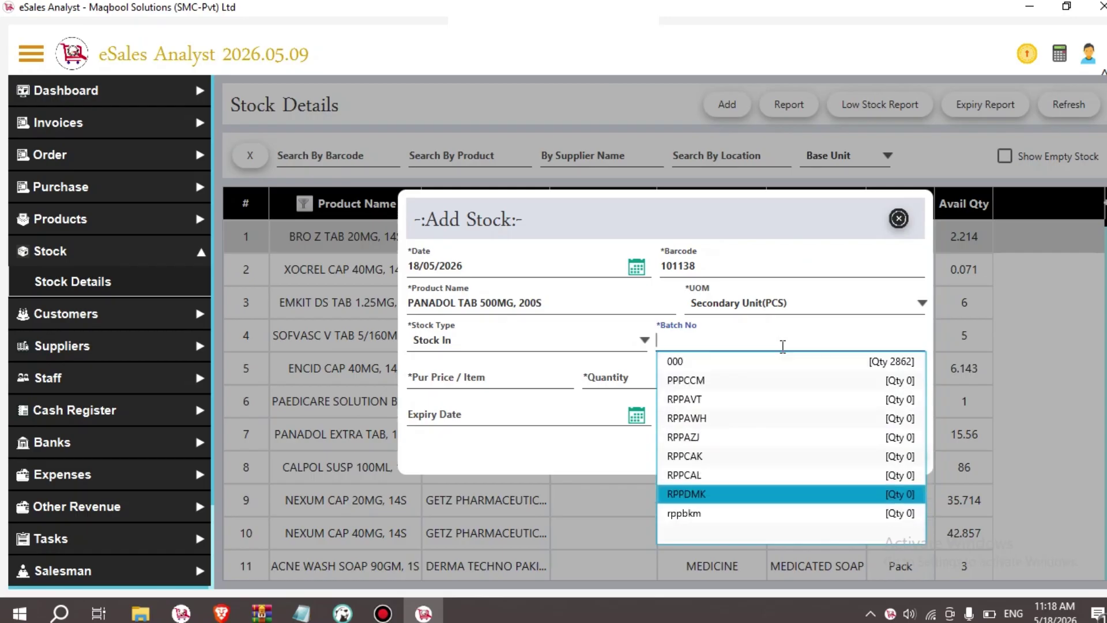
{"action": "key", "text": "Up"}
{"action": "key", "text": "Up"}
{"action": "key", "text": "Up"}
{"action": "key", "text": "Up"}
{"action": "key", "text": "Up"}
{"action": "key", "text": "Up"}
{"action": "key", "text": "Up"}
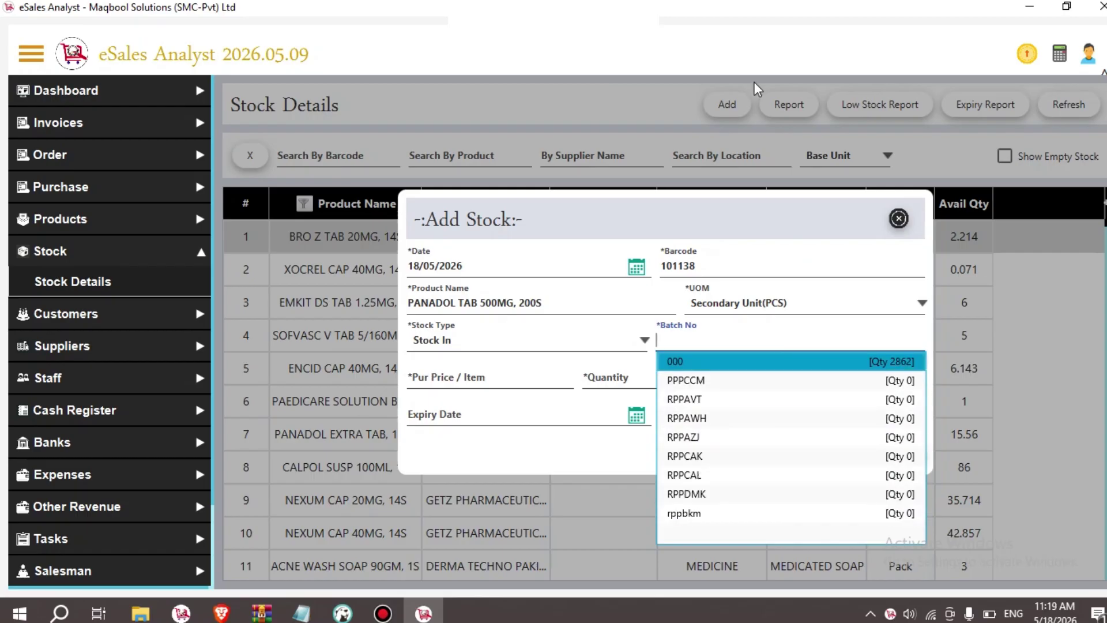
{"action": "key", "text": "Return"}
{"action": "key", "text": "Tab"}
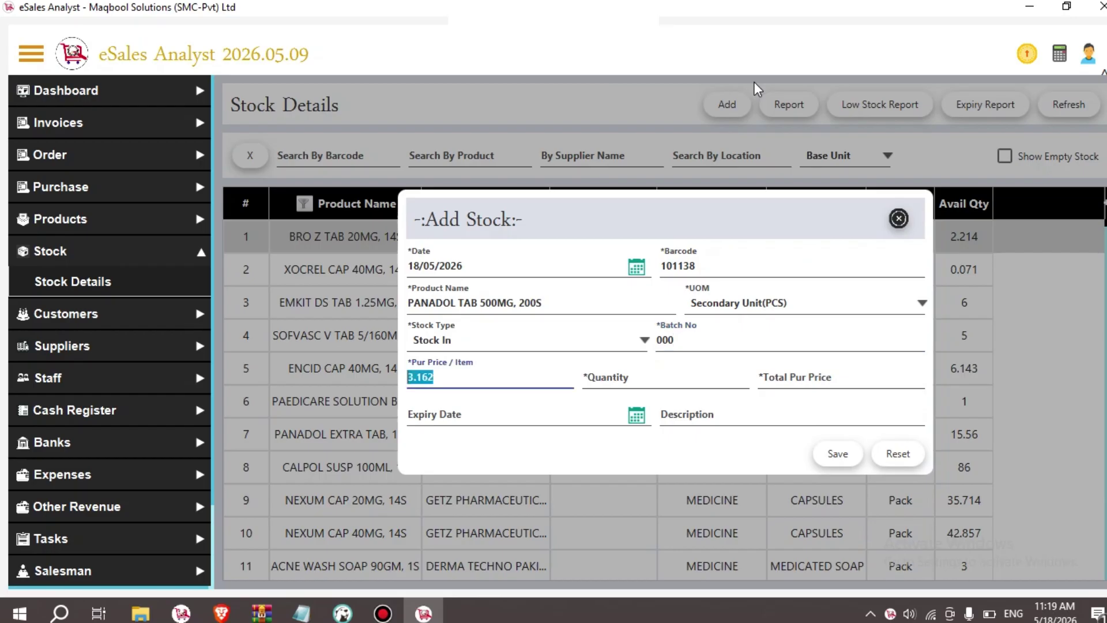
Step: Enter a quantity of 30 for the Stock In entry and save the record
{"action": "key", "text": "Tab"}
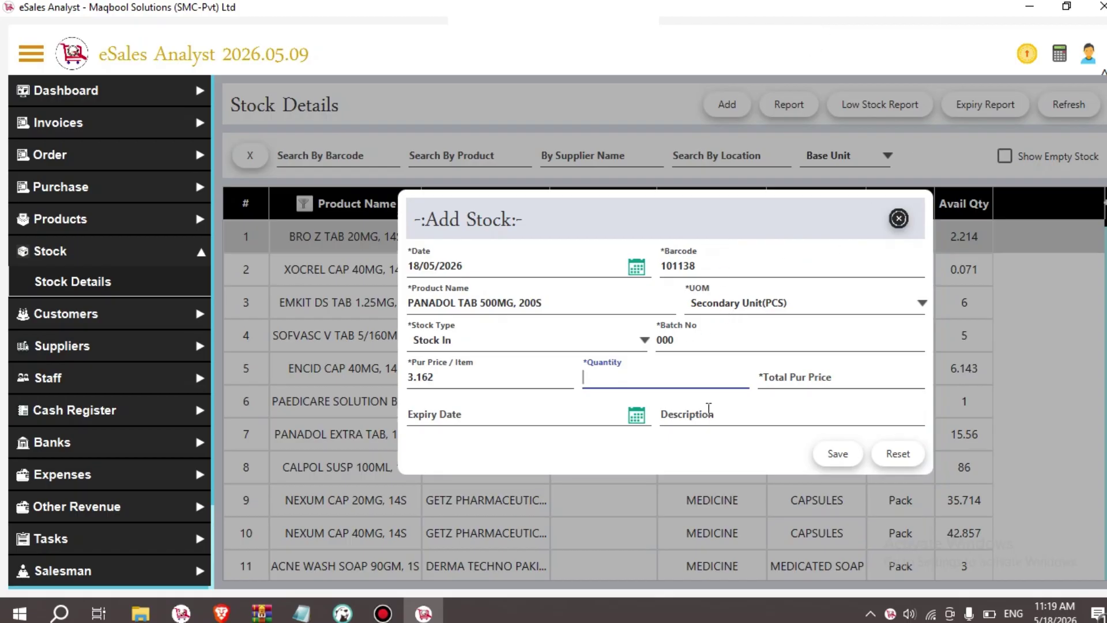
{"action": "type", "text": "30"}
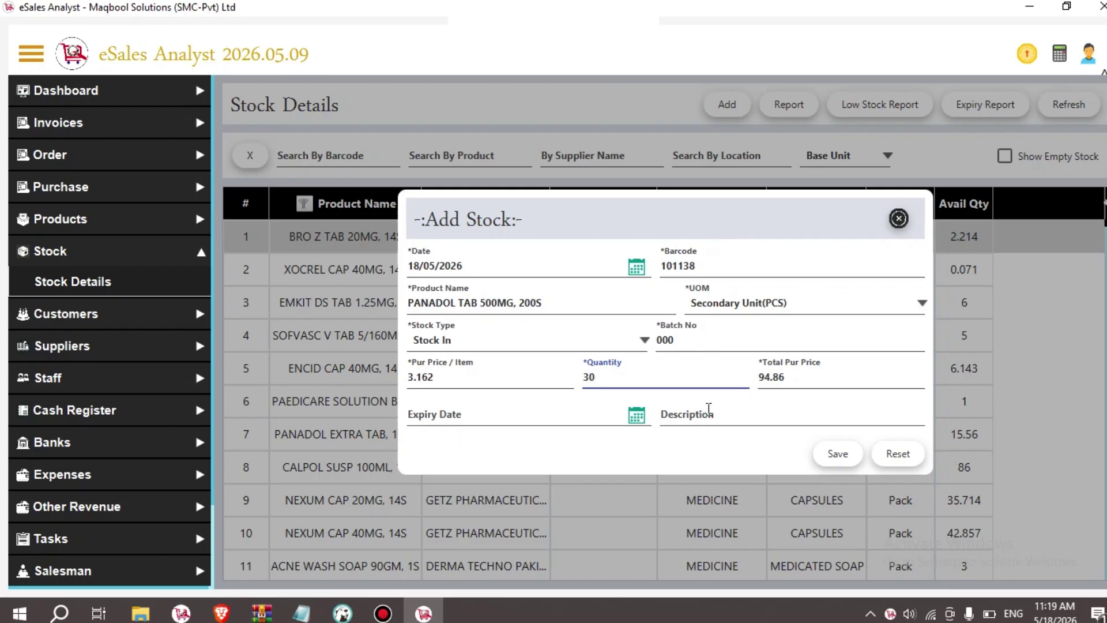
{"action": "key", "text": "Tab"}
{"action": "key", "text": "Tab"}
{"action": "key", "text": "Tab"}
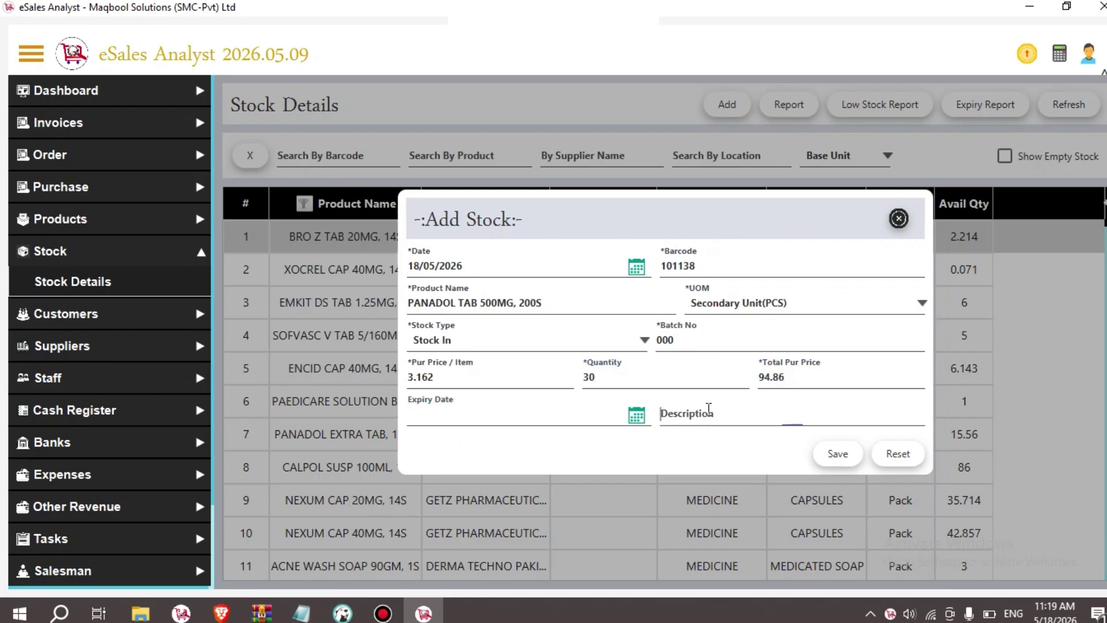
{"action": "key", "text": "Tab"}
{"action": "key", "text": "Return"}
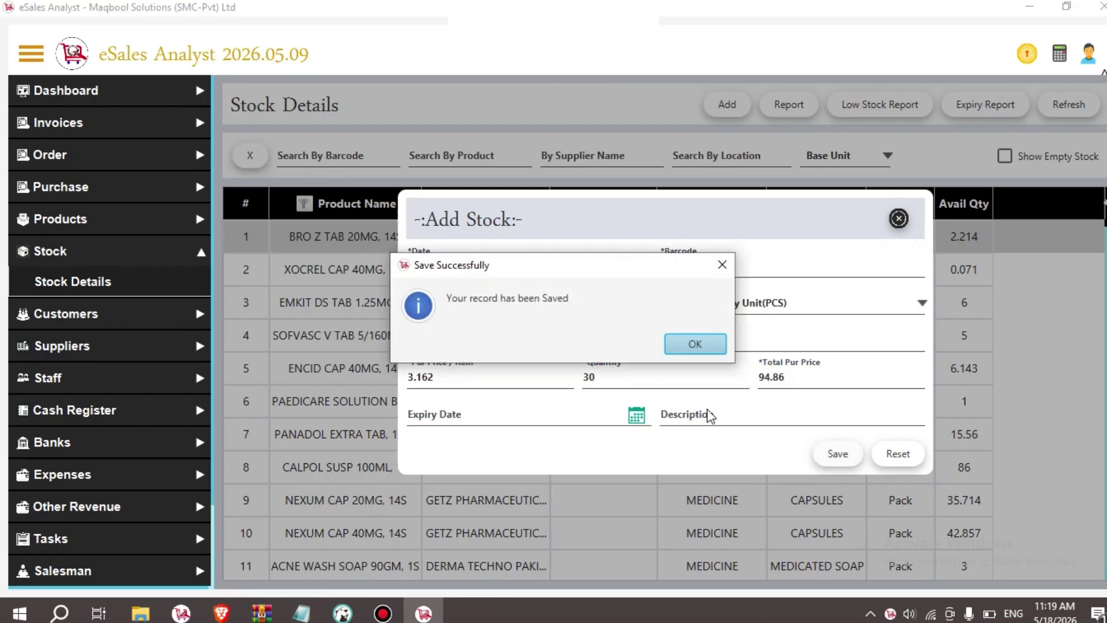
{"action": "key", "text": "Return"}
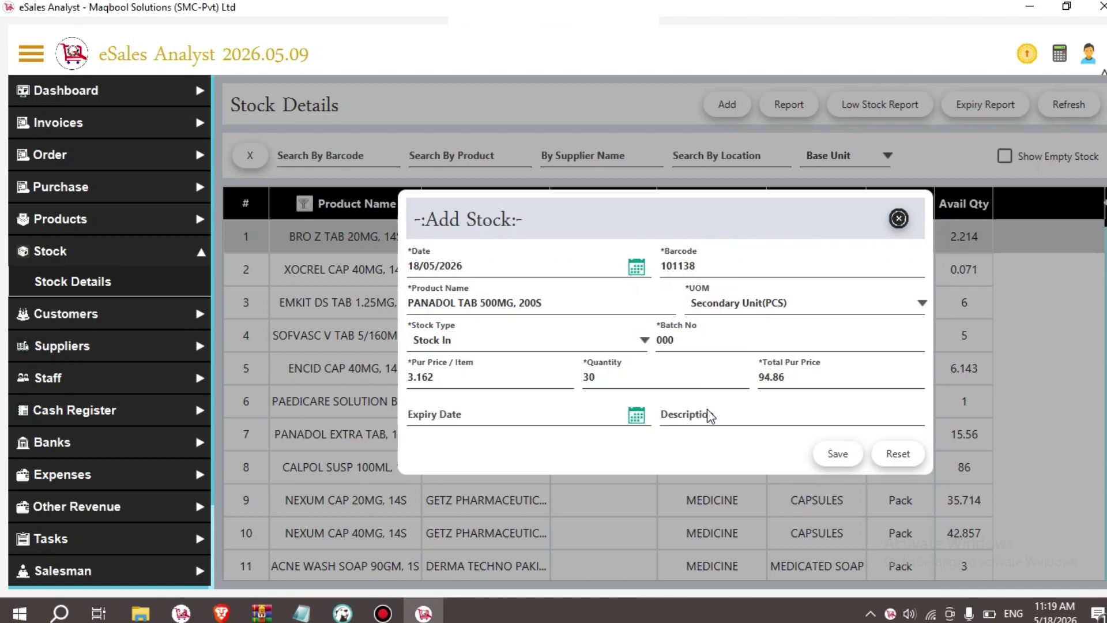
Step: Change the stock type to Stock Out for the same product, with Secondary Unit(PCS) as the UOM
{"action": "key", "text": "Tab"}
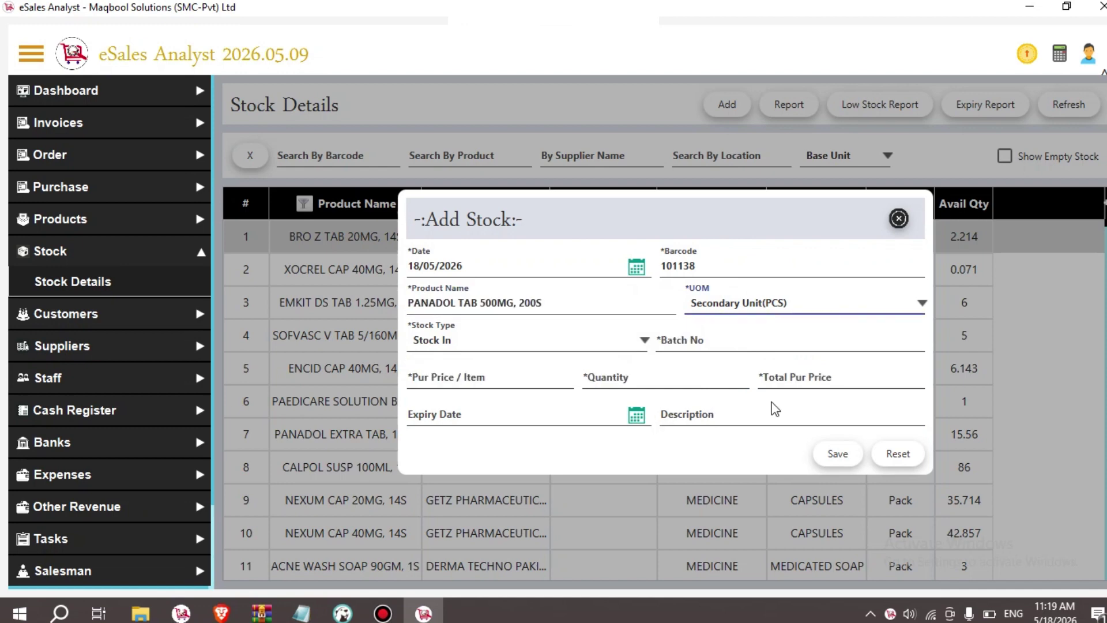
{"action": "key", "text": "Tab"}
{"action": "key", "text": "Down"}
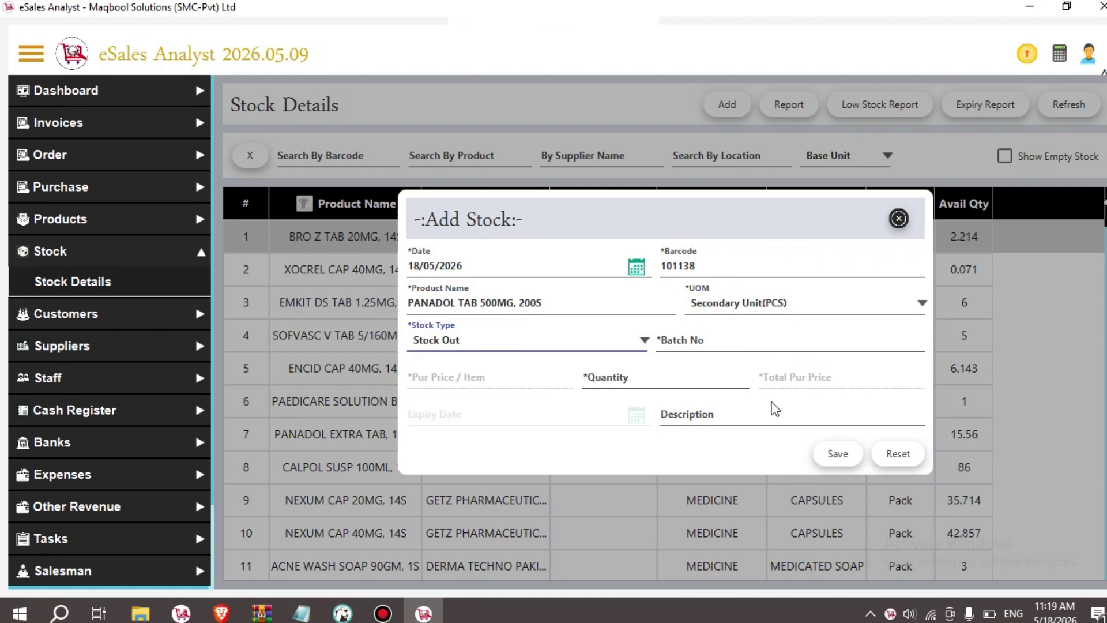
{"action": "key", "text": "Tab"}
{"action": "key", "text": "shift+Tab"}
{"action": "key", "text": "shift+Tab"}
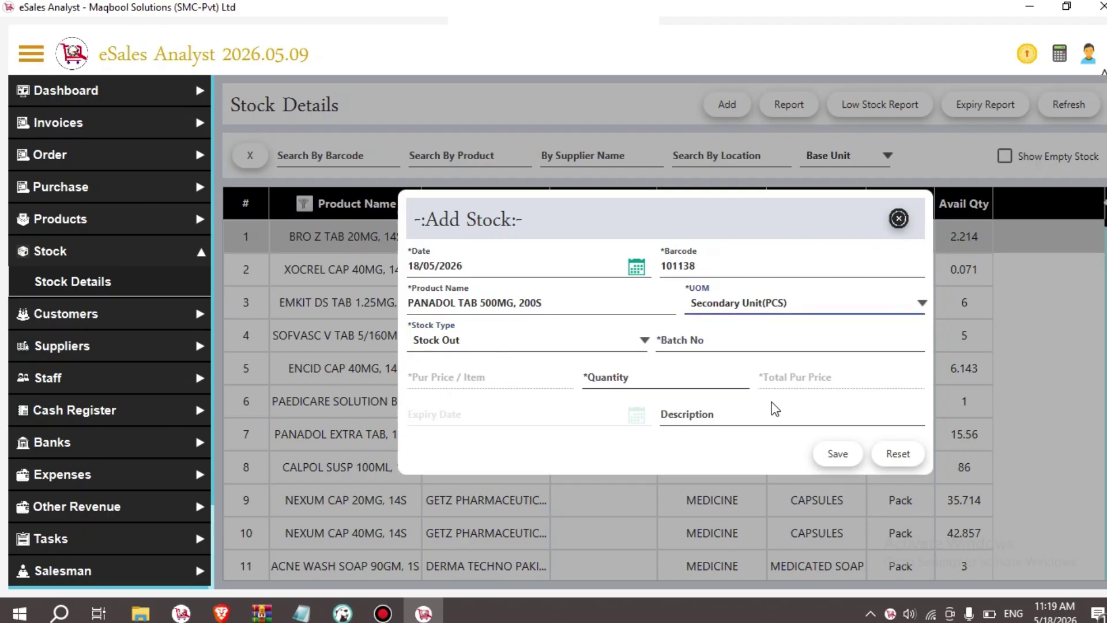
{"action": "key", "text": "Up"}
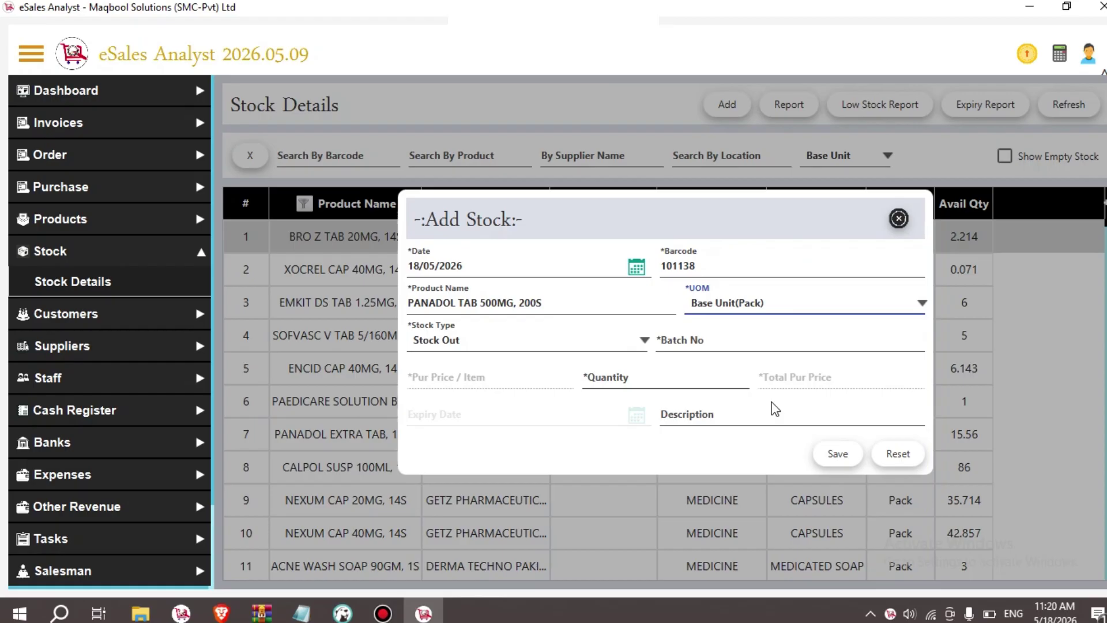
{"action": "key", "text": "Down"}
{"action": "key", "text": "Tab"}
Step: Look through the available batches and assign batch 000 to the Stock Out entry
{"action": "key", "text": "Tab"}
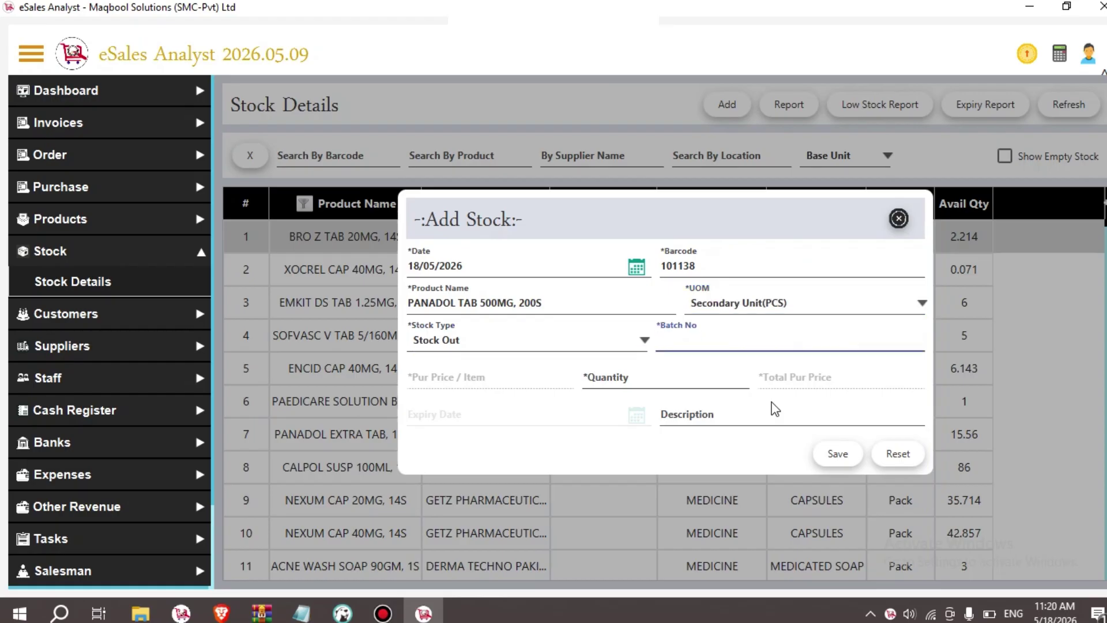
{"action": "key", "text": "Down"}
{"action": "key", "text": "Down"}
{"action": "key", "text": "Down"}
{"action": "key", "text": "Down"}
{"action": "key", "text": "Down"}
{"action": "key", "text": "Down"}
{"action": "key", "text": "Down"}
{"action": "key", "text": "Down"}
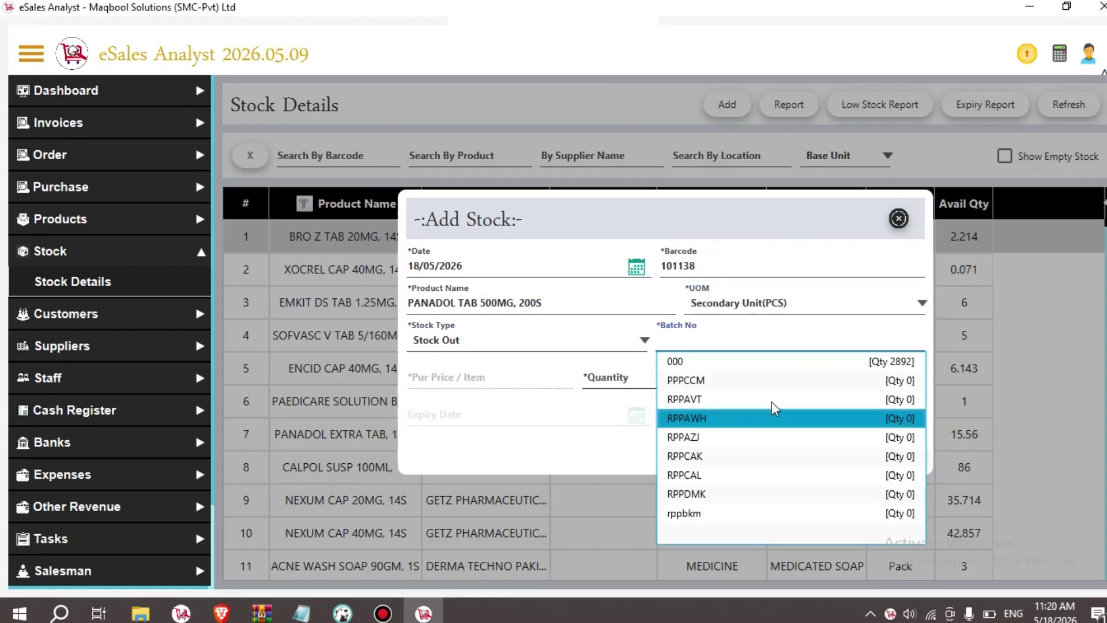
{"action": "key", "text": "Up"}
{"action": "key", "text": "Up"}
{"action": "key", "text": "Up"}
{"action": "key", "text": "Up"}
{"action": "key", "text": "Up"}
{"action": "key", "text": "Up"}
{"action": "key", "text": "Up"}
{"action": "key", "text": "Return"}
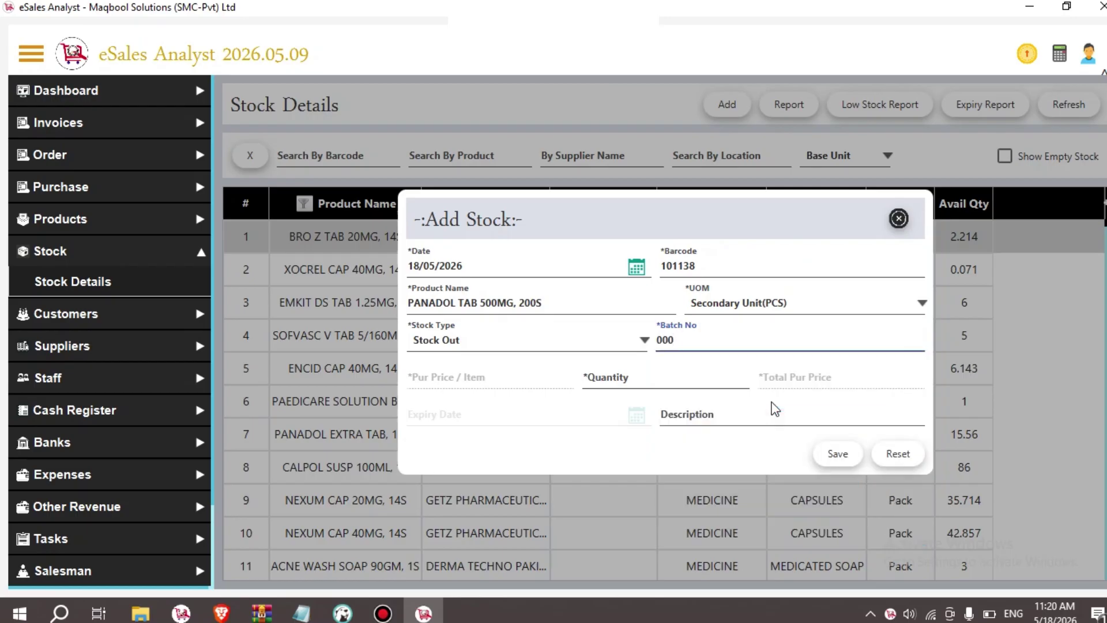
Step: Enter a quantity of 10 for the Stock Out entry and save the record
{"action": "key", "text": "Tab"}
{"action": "key", "text": "Tab"}
{"action": "key", "text": "shift+Tab"}
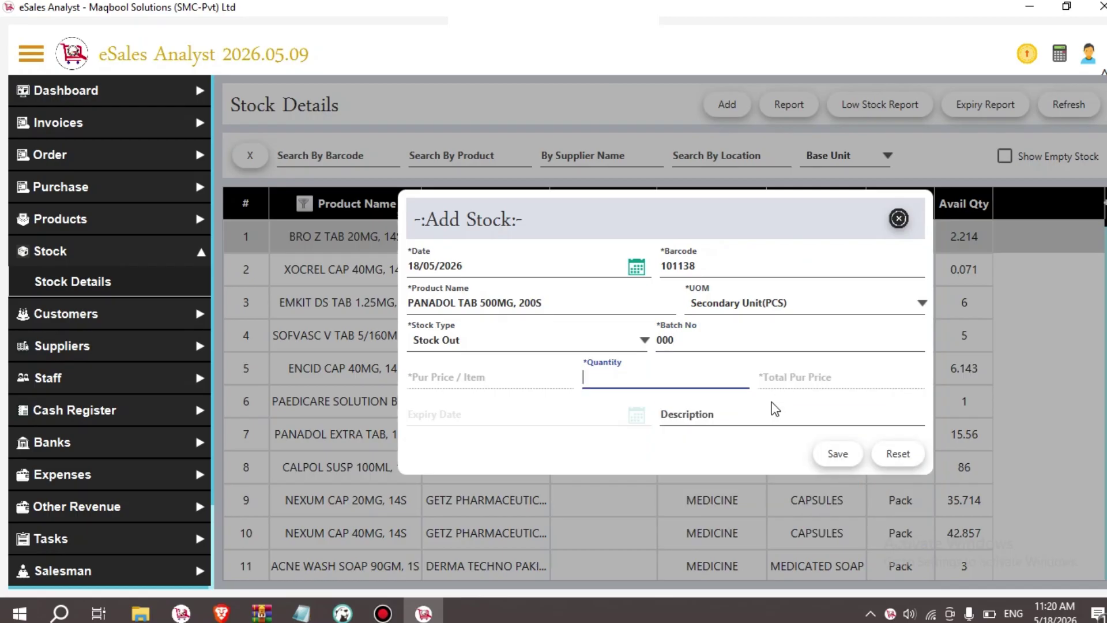
{"action": "type", "text": "2"}
{"action": "key", "text": "BackSpace"}
{"action": "type", "text": "10"}
{"action": "key", "text": "Return"}
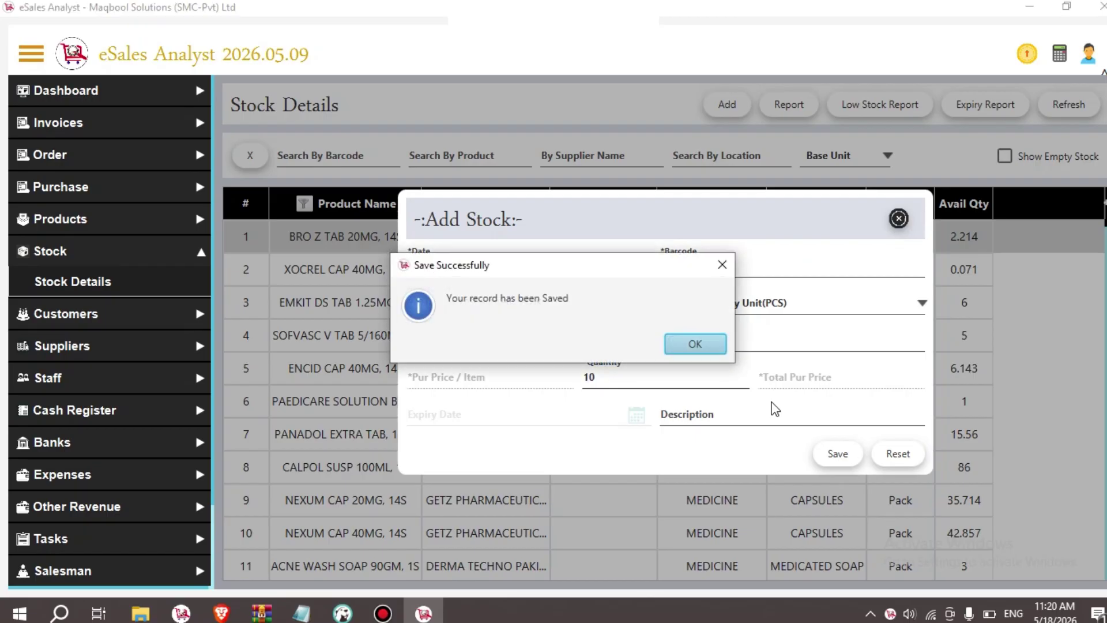
{"action": "key", "text": "Return"}
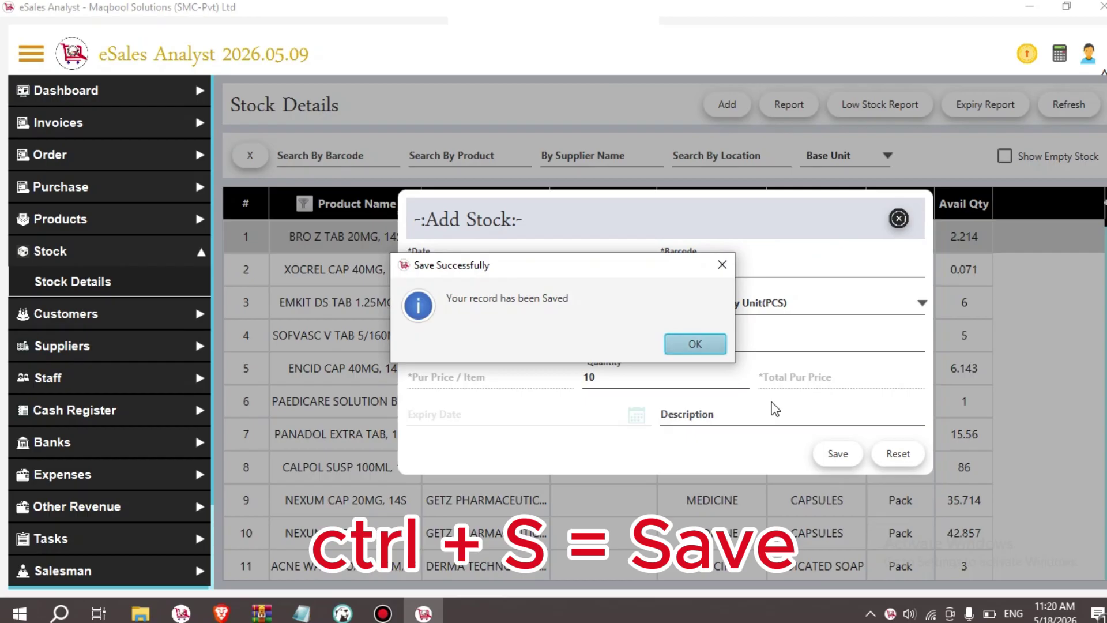
Step: Reselect PANADOL TAB 500MG, 200S as the product and set the stock type to Stock Transfer
{"action": "key", "text": "Down"}
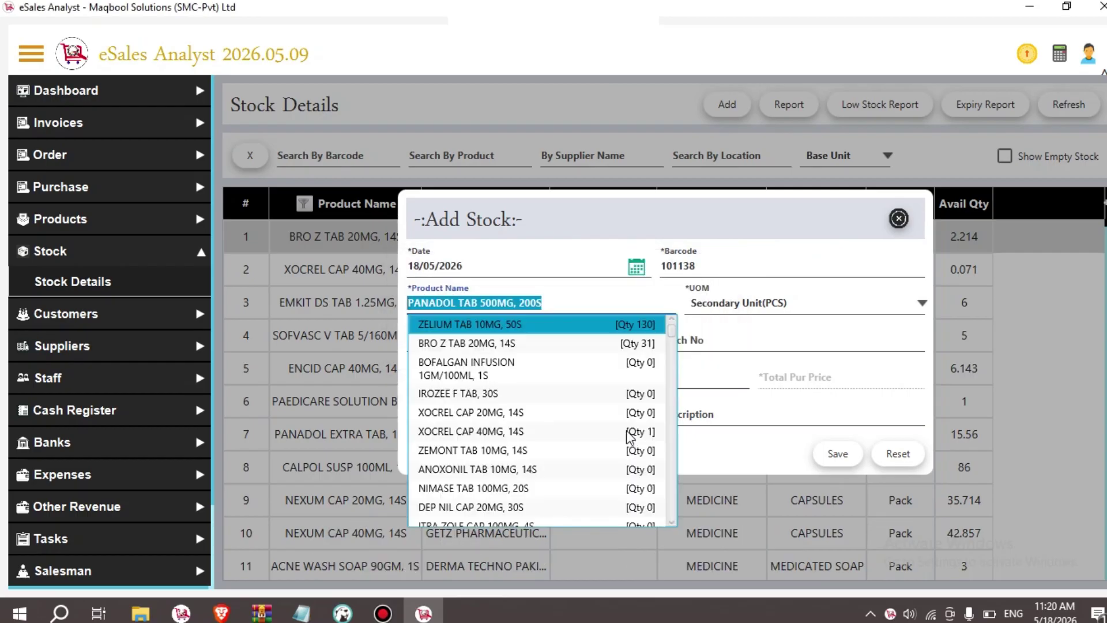
{"action": "key", "text": "BackSpace"}
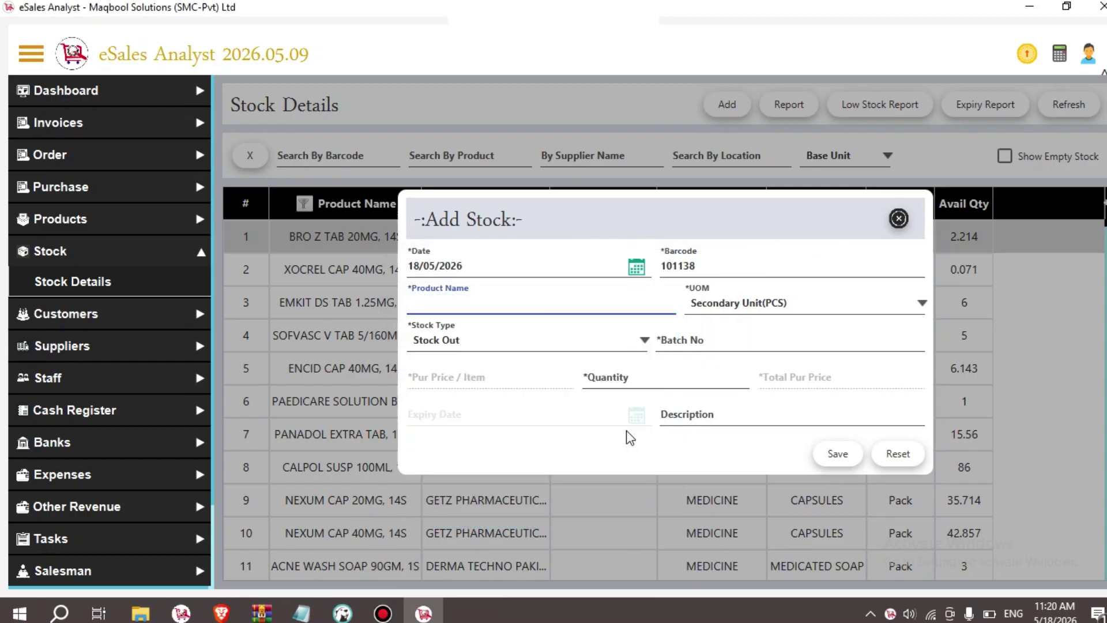
{"action": "type", "text": "PANADOL TAB"}
{"action": "key", "text": "Return"}
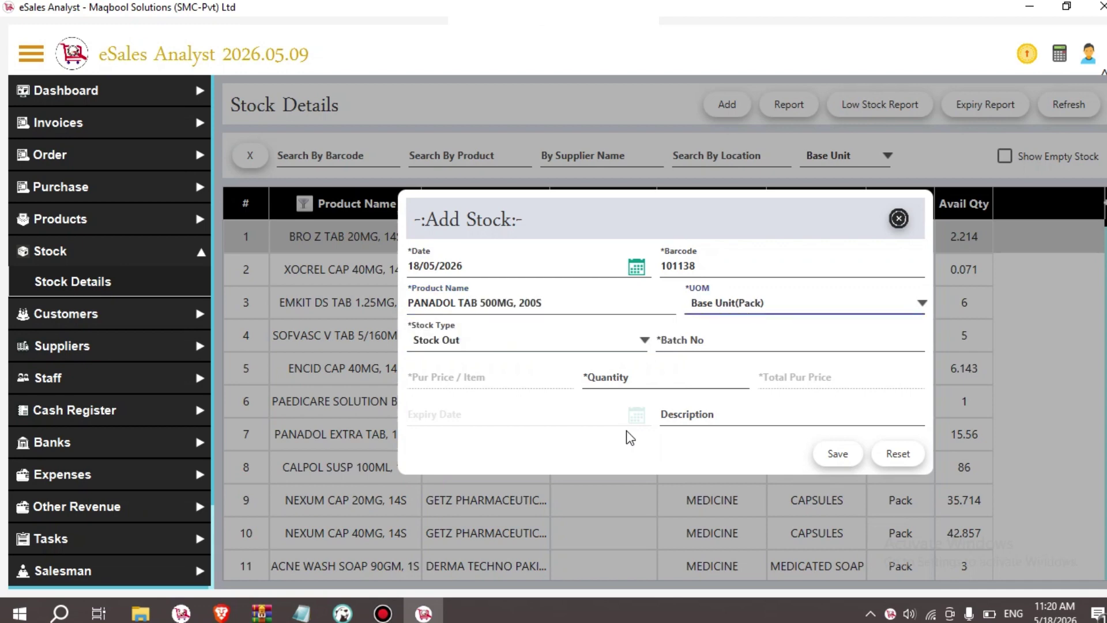
{"action": "left_click", "coordinate": [571, 337]}
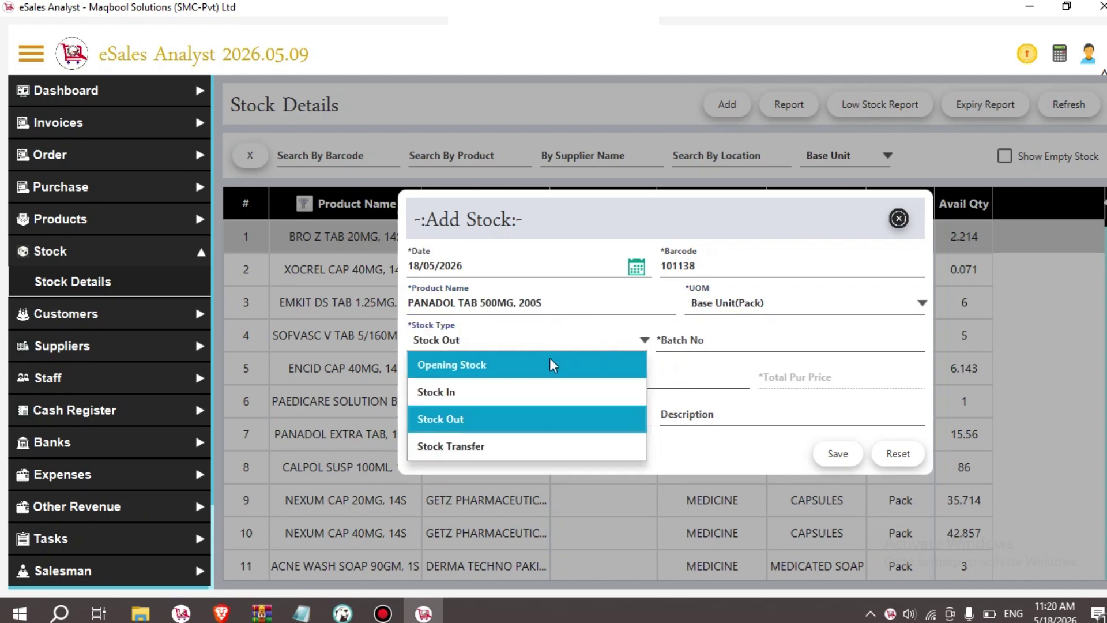
{"action": "left_click", "coordinate": [484, 446]}
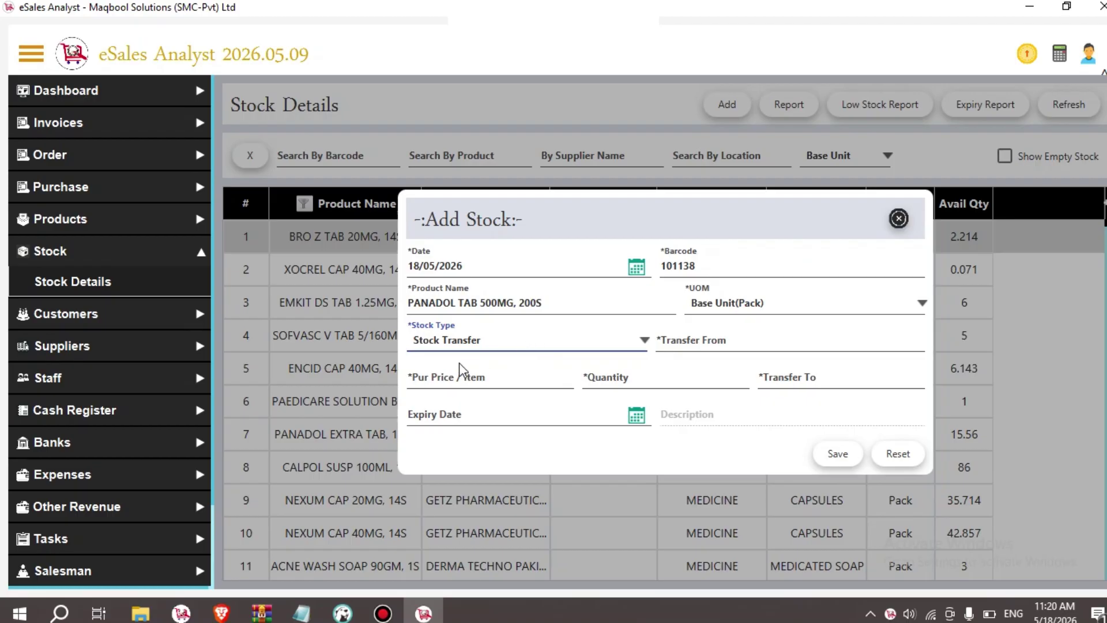
Step: Set batch 000 as the transfer source and enter a transfer quantity of 40
{"action": "left_click", "coordinate": [697, 350]}
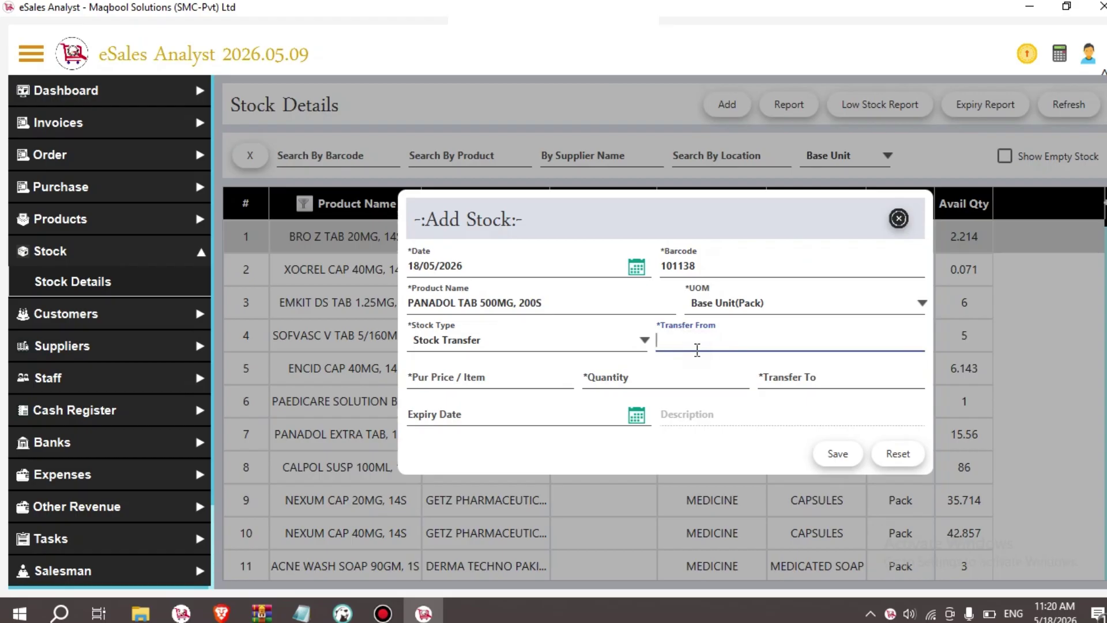
{"action": "left_click", "coordinate": [697, 350]}
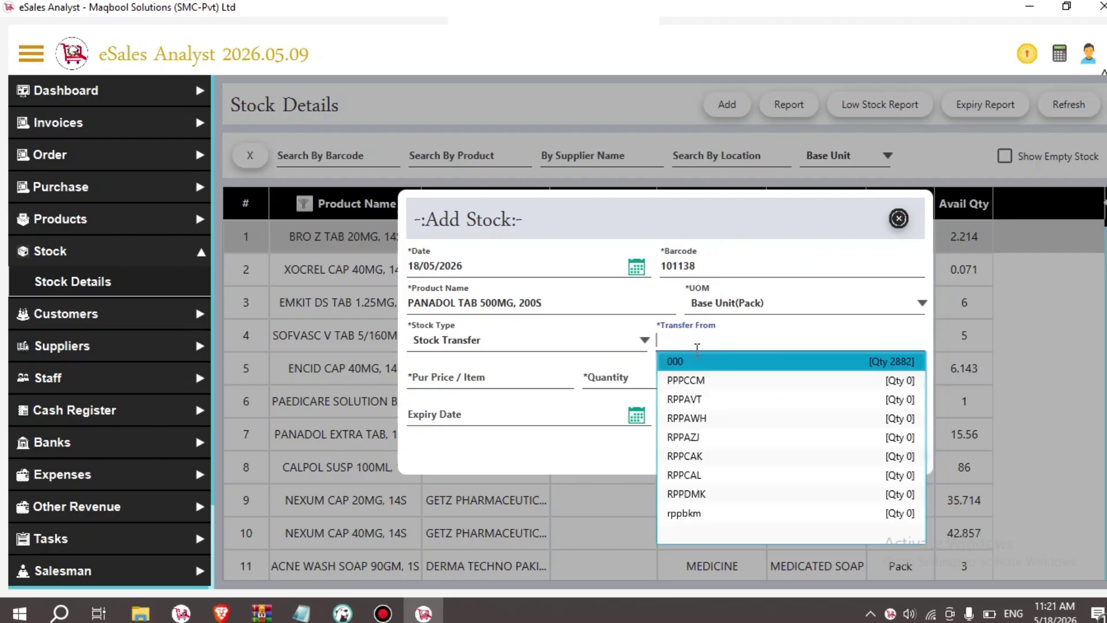
{"action": "key", "text": "Return"}
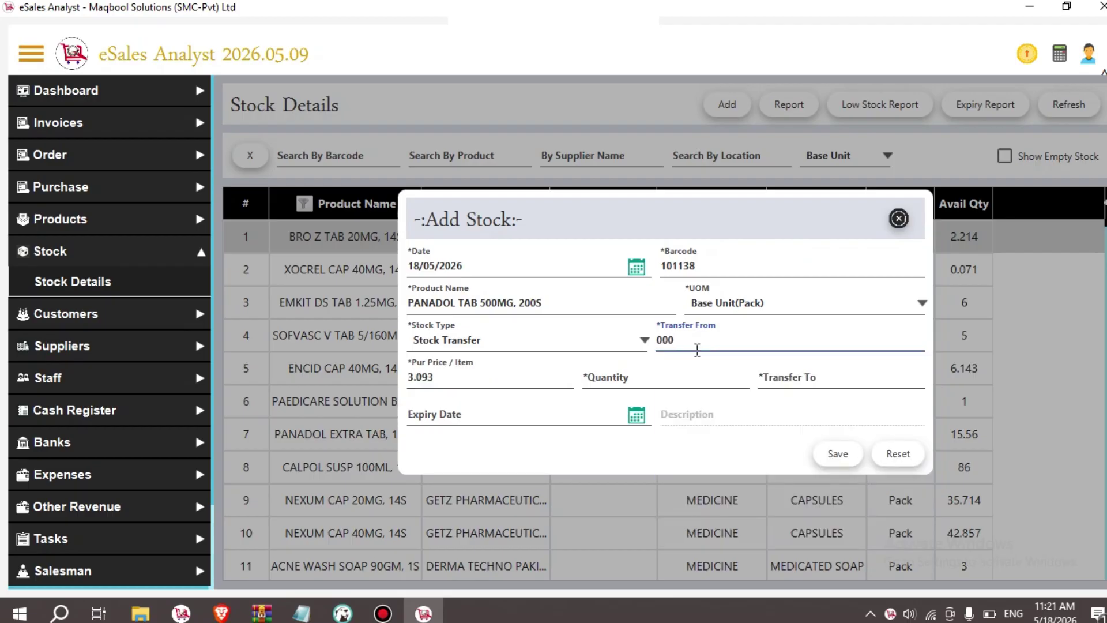
{"action": "key", "text": "Tab"}
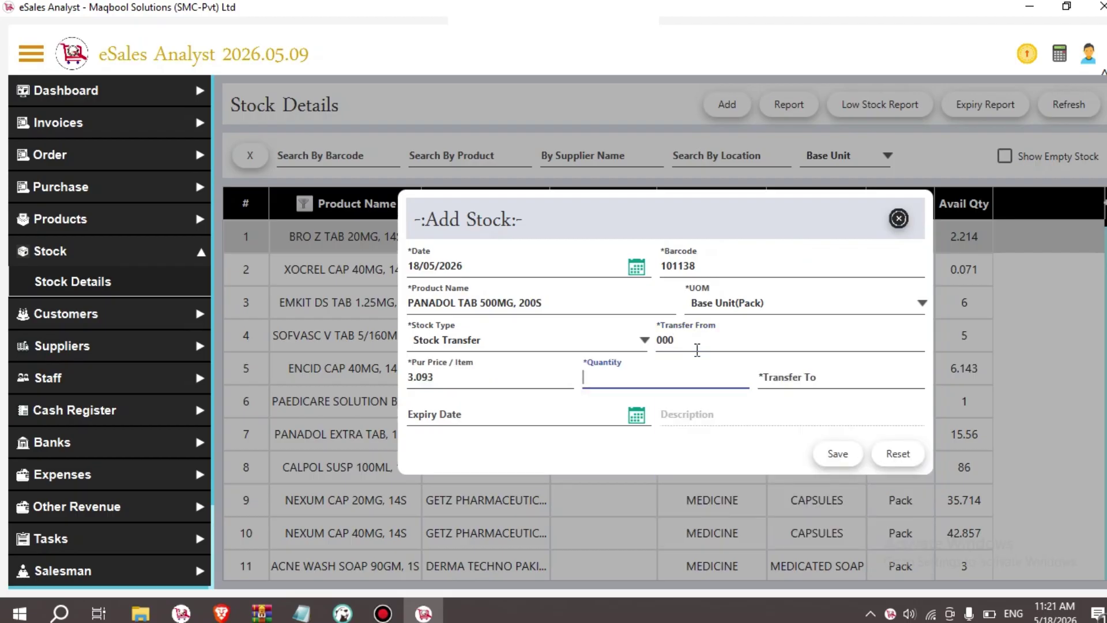
{"action": "type", "text": "20"}
{"action": "key", "text": "BackSpace"}
{"action": "key", "text": "BackSpace"}
{"action": "type", "text": "40"}
Step: Set batch PPPCCM as the destination of the stock transfer
{"action": "key", "text": "Tab"}
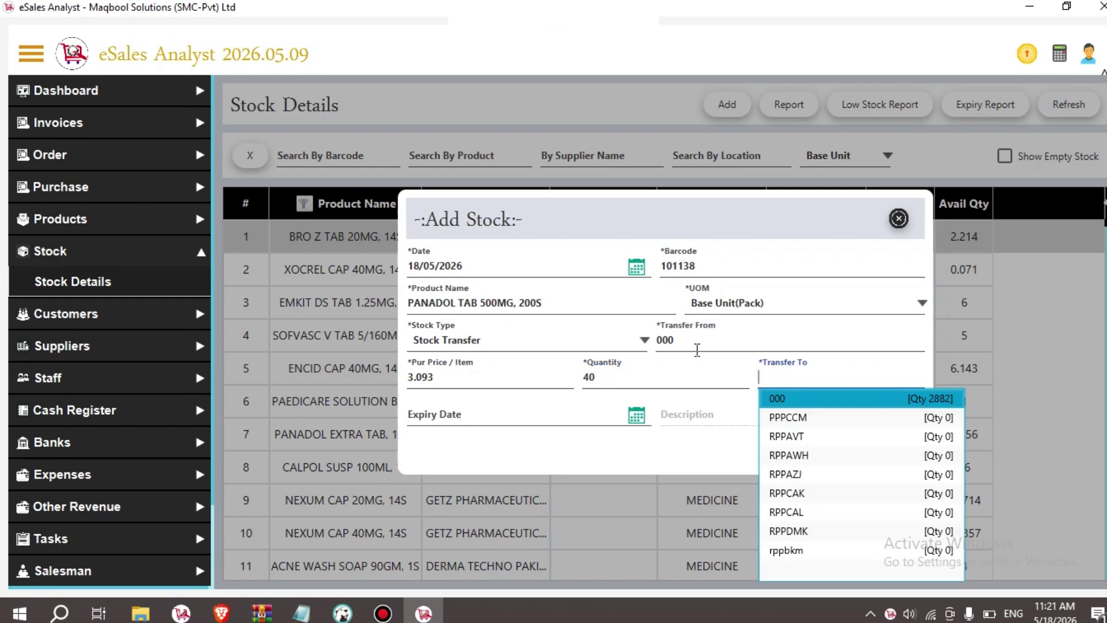
{"action": "key", "text": "Down"}
{"action": "key", "text": "Down"}
{"action": "key", "text": "Return"}
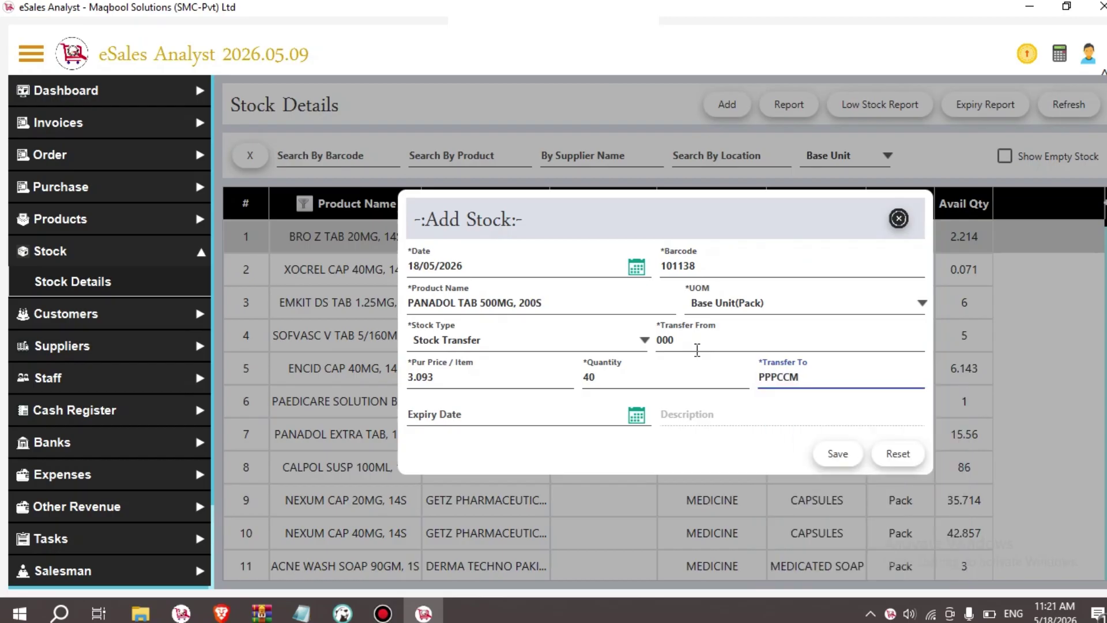
{"action": "key", "text": "Tab"}
{"action": "key", "text": "Tab"}
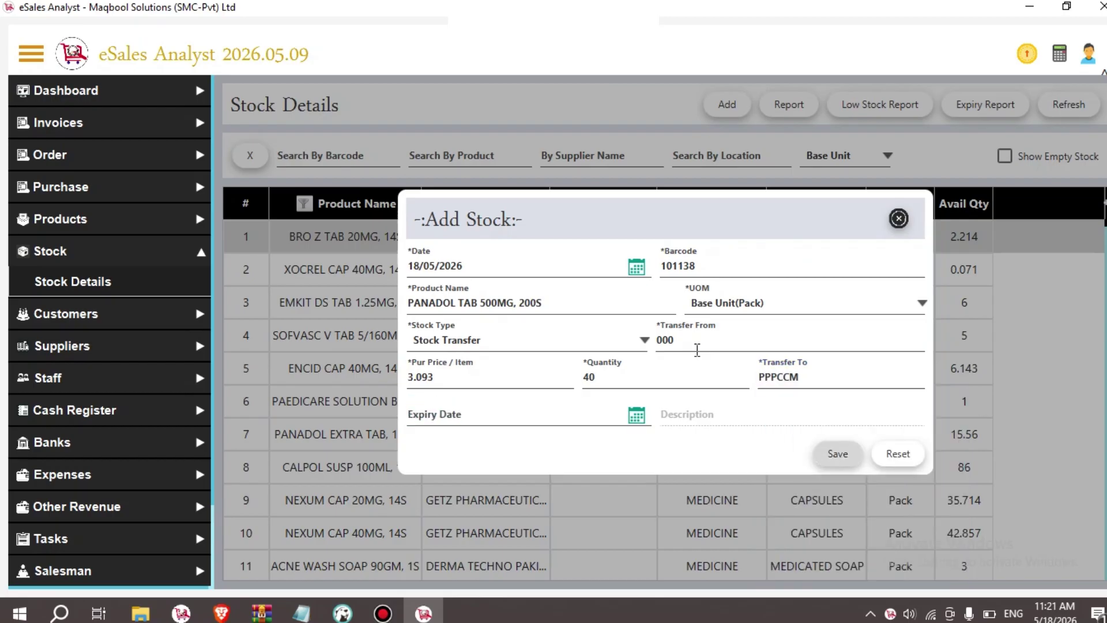
Step: Change the stock transfer's unit of measure to Secondary Unit(PCS)
{"action": "key", "text": "Return"}
{"action": "key", "text": "Return"}
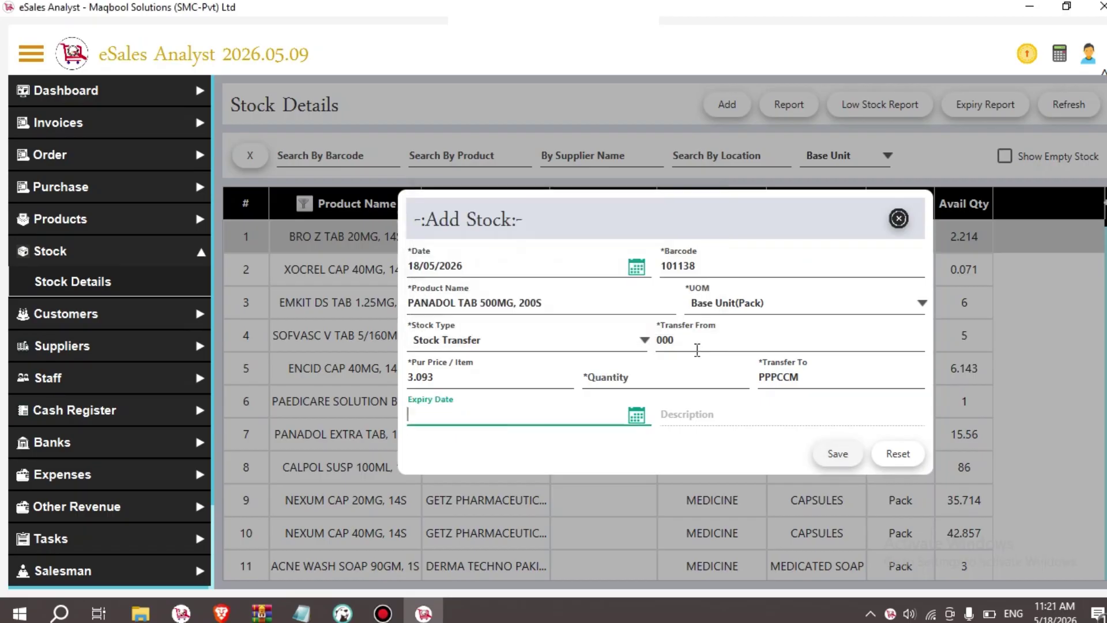
{"action": "key", "text": "shift+Tab"}
{"action": "key", "text": "shift+Tab"}
{"action": "key", "text": "shift+Tab"}
{"action": "key", "text": "shift+Tab"}
{"action": "key", "text": "shift+Tab"}
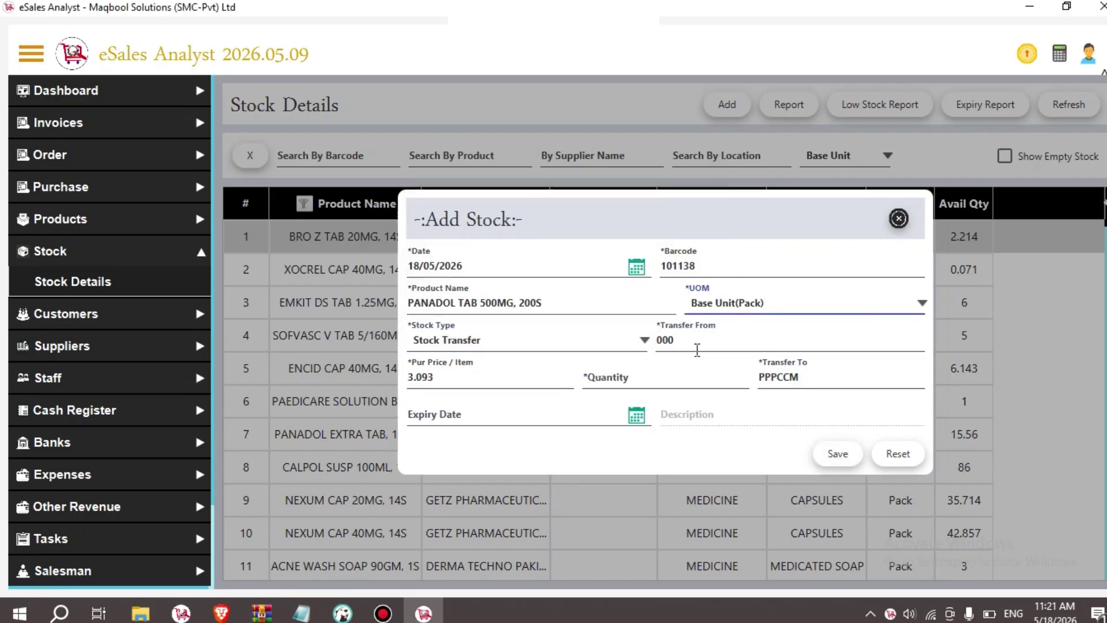
{"action": "key", "text": "Down"}
{"action": "key", "text": "Tab"}
{"action": "key", "text": "Tab"}
{"action": "key", "text": "Tab"}
{"action": "key", "text": "Tab"}
{"action": "key", "text": "Tab"}
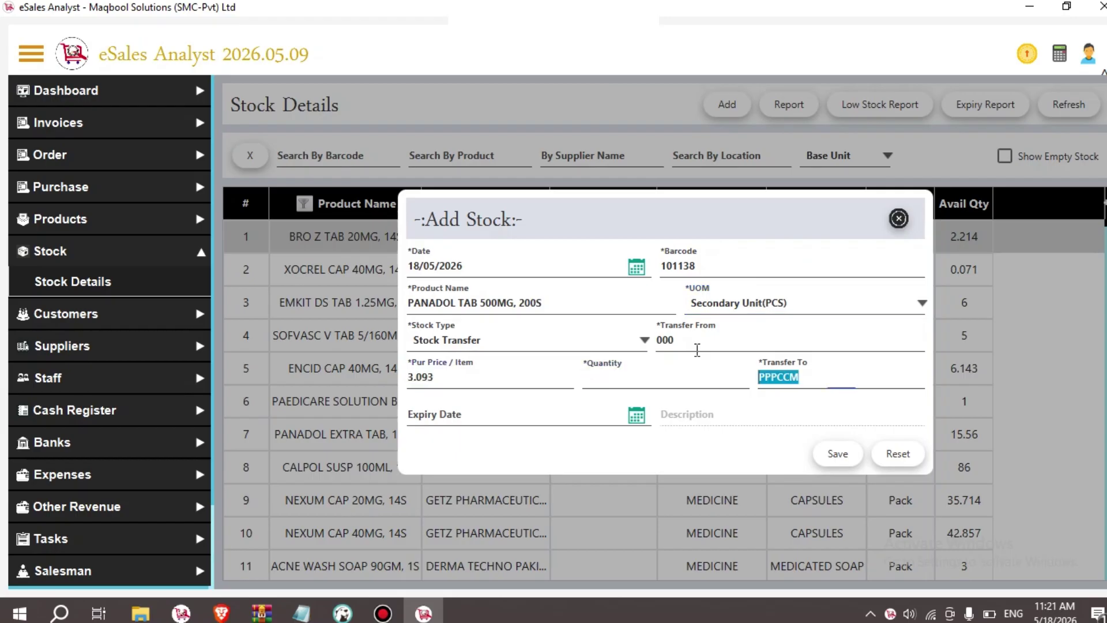
Step: Try to save the stock transfer with the quantity left empty
{"action": "key", "text": "Tab"}
{"action": "key", "text": "Tab"}
{"action": "key", "text": "Tab"}
{"action": "key", "text": "space"}
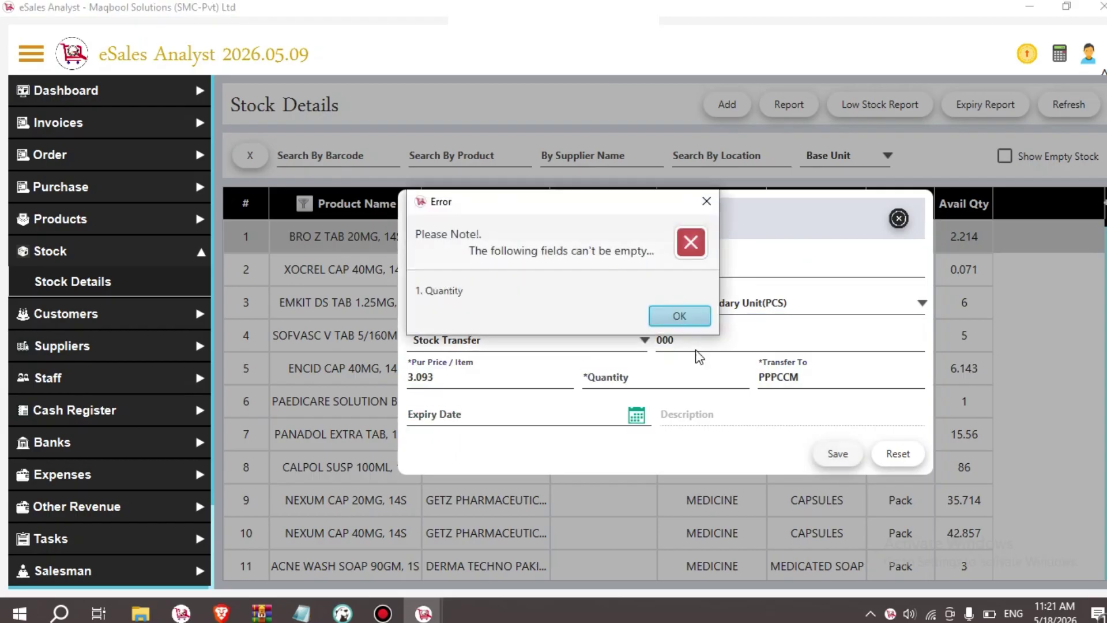
{"action": "key", "text": "space"}
Step: Enter a transfer quantity of 30 and save the stock transfer record
{"action": "key", "text": "shift+Tab"}
{"action": "key", "text": "shift+Tab"}
{"action": "key", "text": "shift+Tab"}
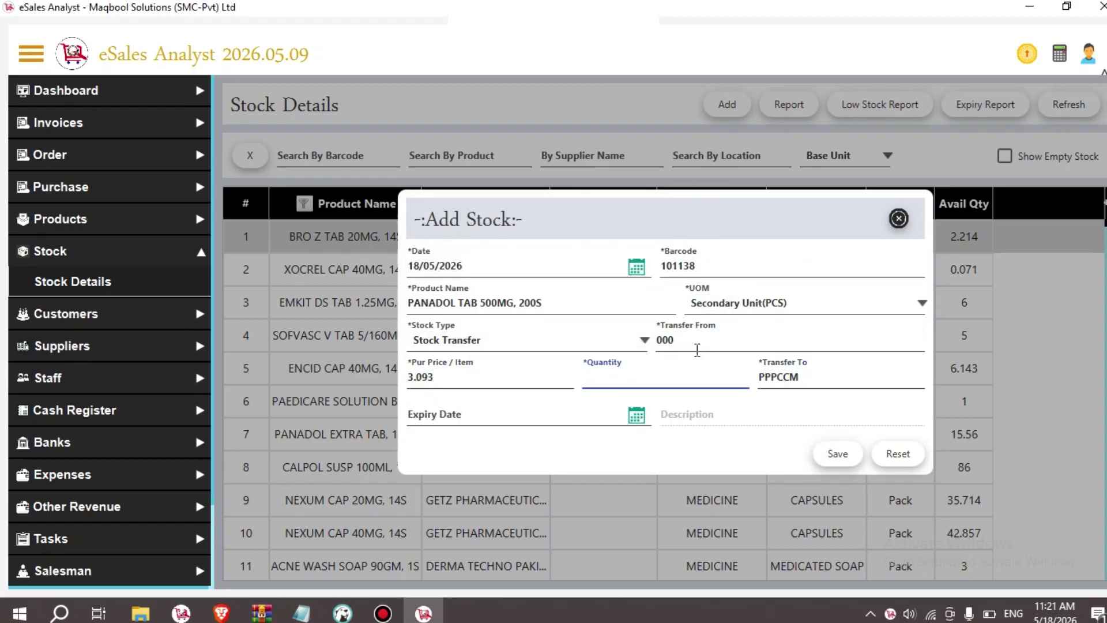
{"action": "type", "text": "30"}
{"action": "key", "text": "Tab"}
{"action": "key", "text": "Tab"}
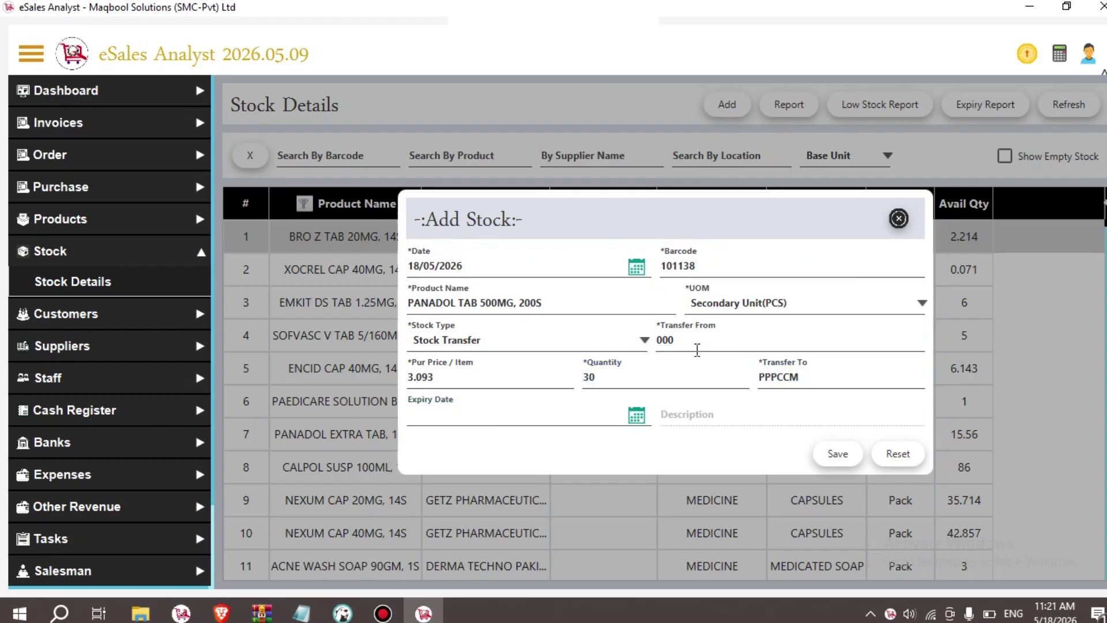
{"action": "key", "text": "Tab"}
{"action": "key", "text": "space"}
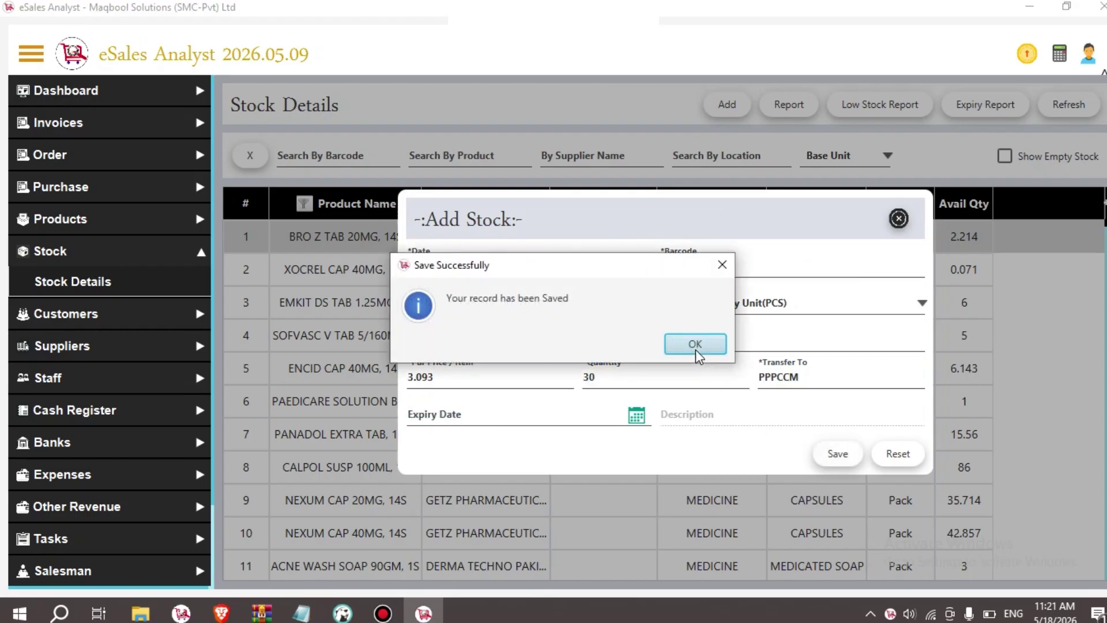
{"action": "left_click", "coordinate": [695, 344]}
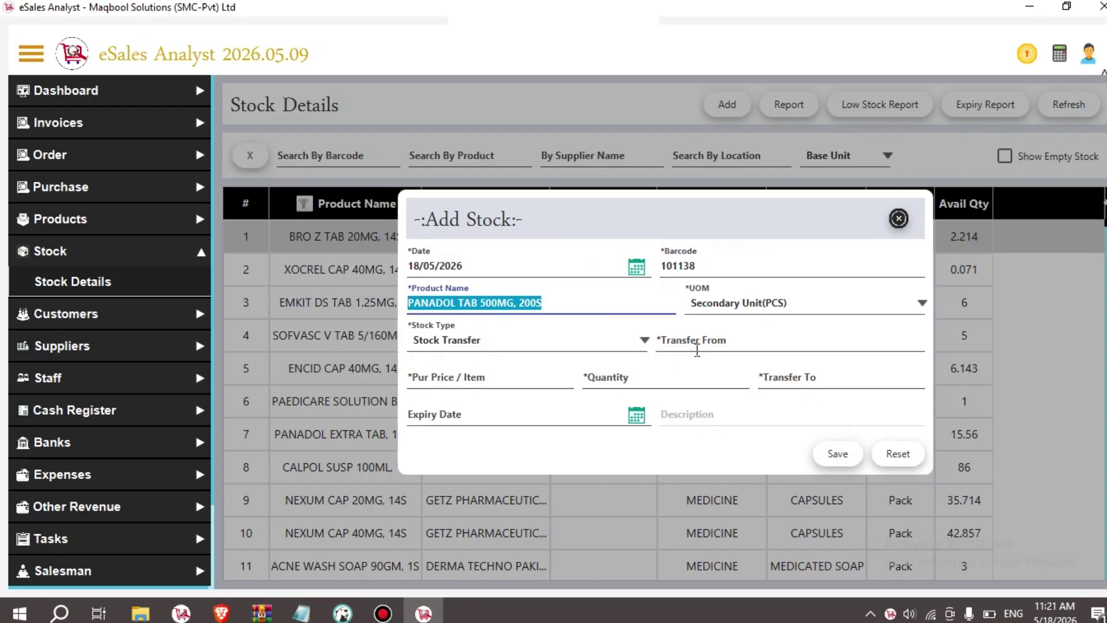
Step: Set the stock type to Opening Stock and try to choose a batch number for the product
{"action": "key", "text": "Tab"}
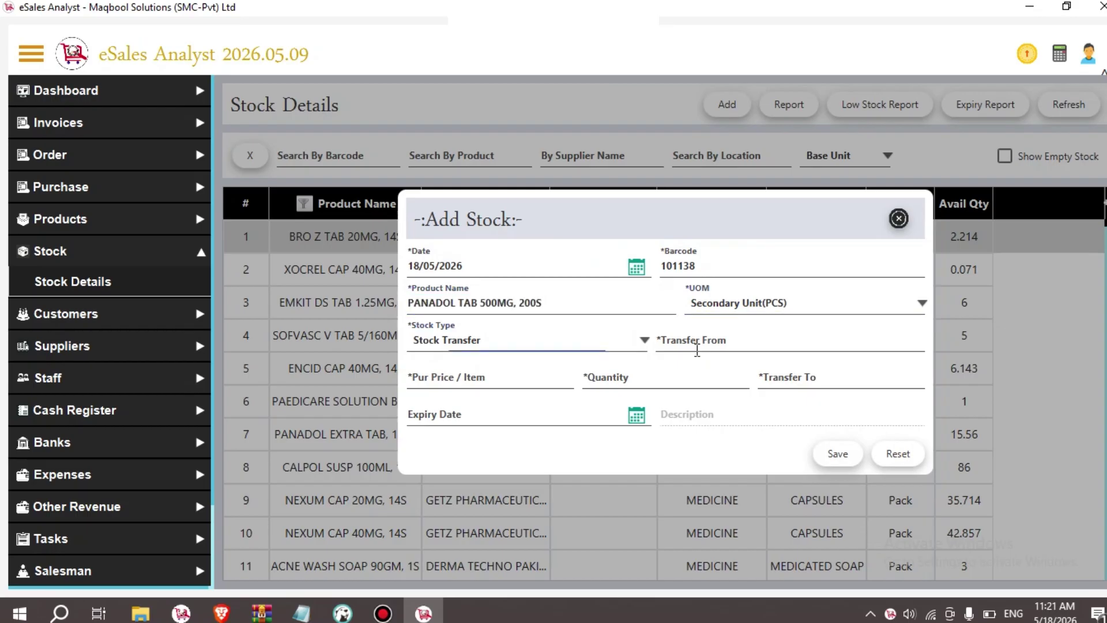
{"action": "key", "text": "Up"}
{"action": "key", "text": "Up"}
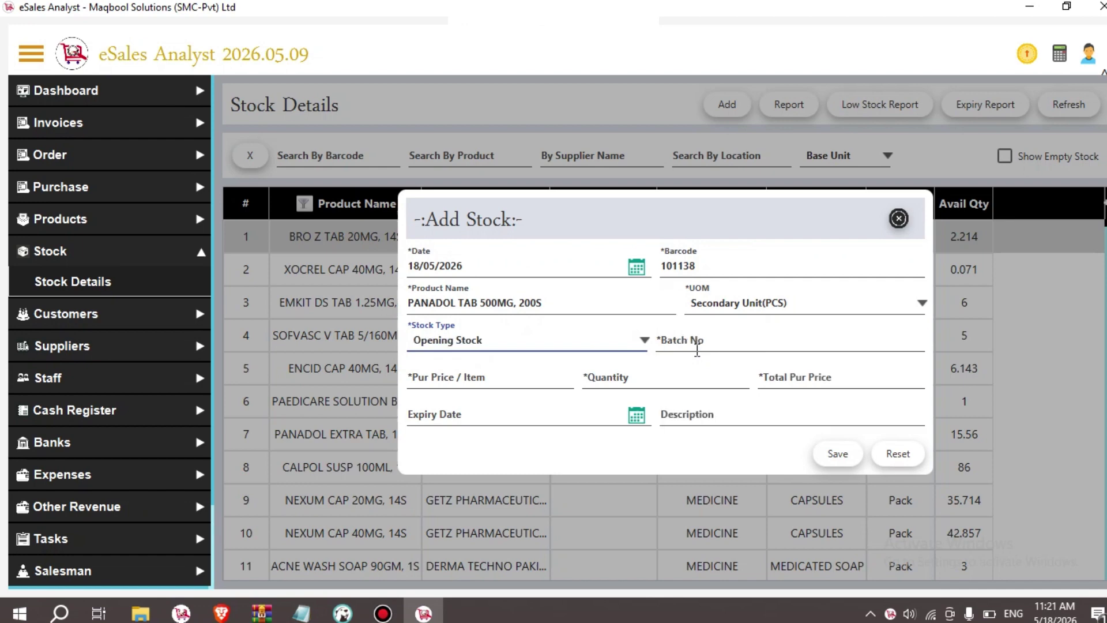
{"action": "key", "text": "Tab"}
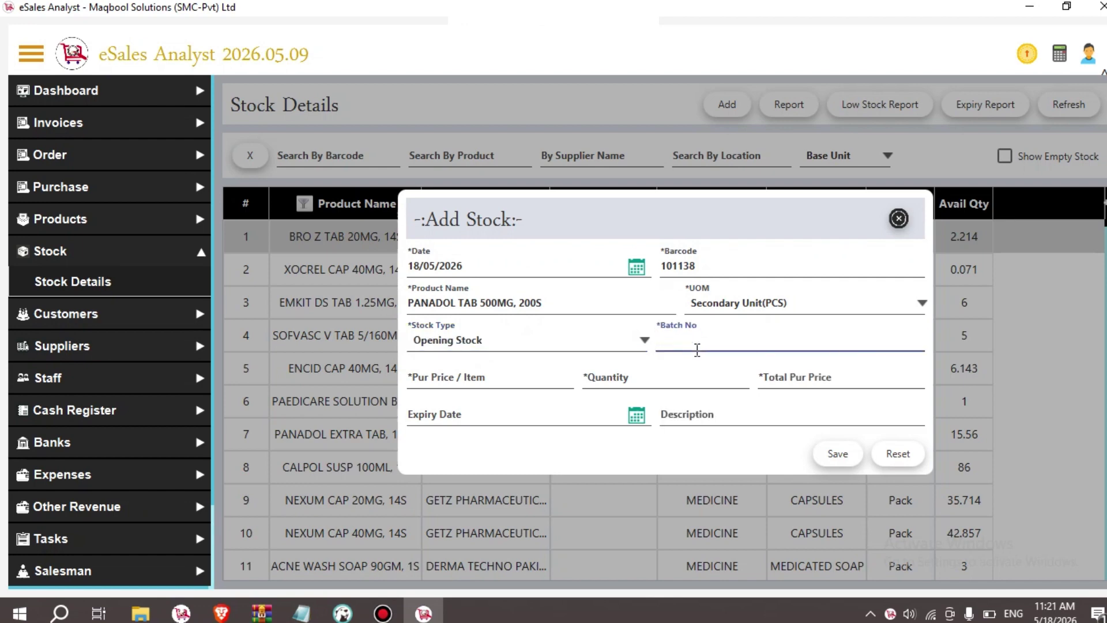
{"action": "left_click", "coordinate": [697, 348]}
{"action": "key", "text": "Return"}
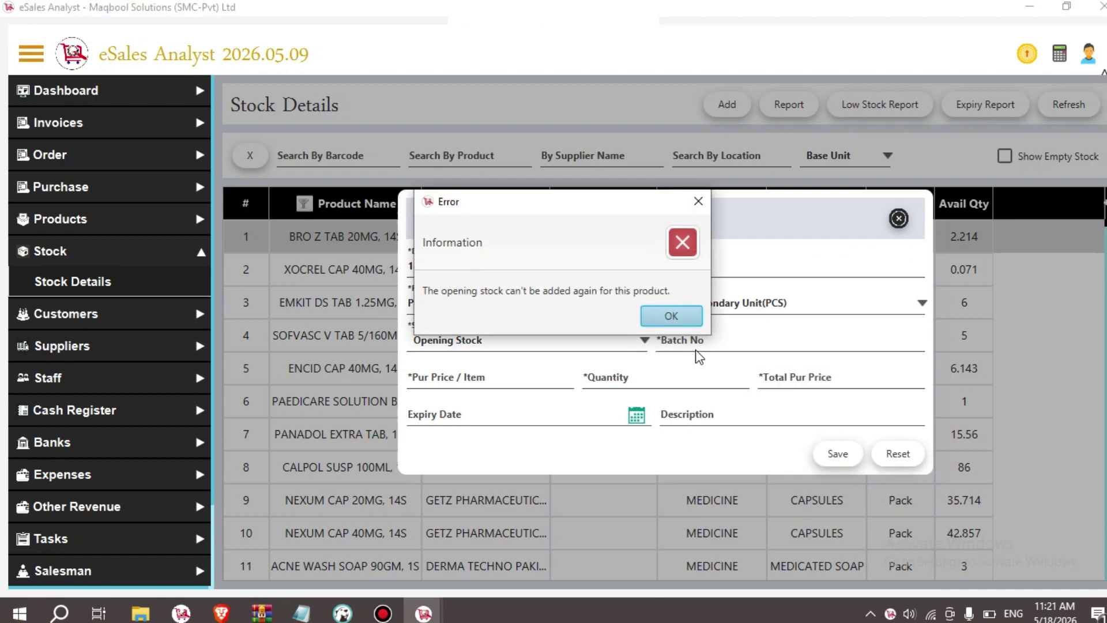
{"action": "key", "text": "Return"}
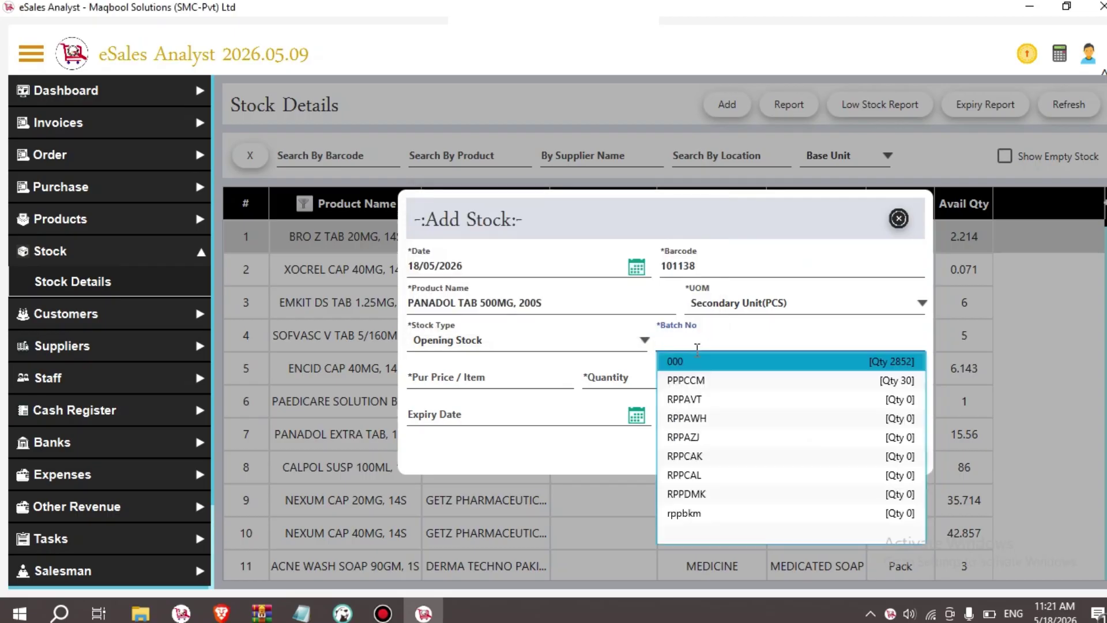
{"action": "key", "text": "Down"}
{"action": "key", "text": "Down"}
{"action": "key", "text": "Return"}
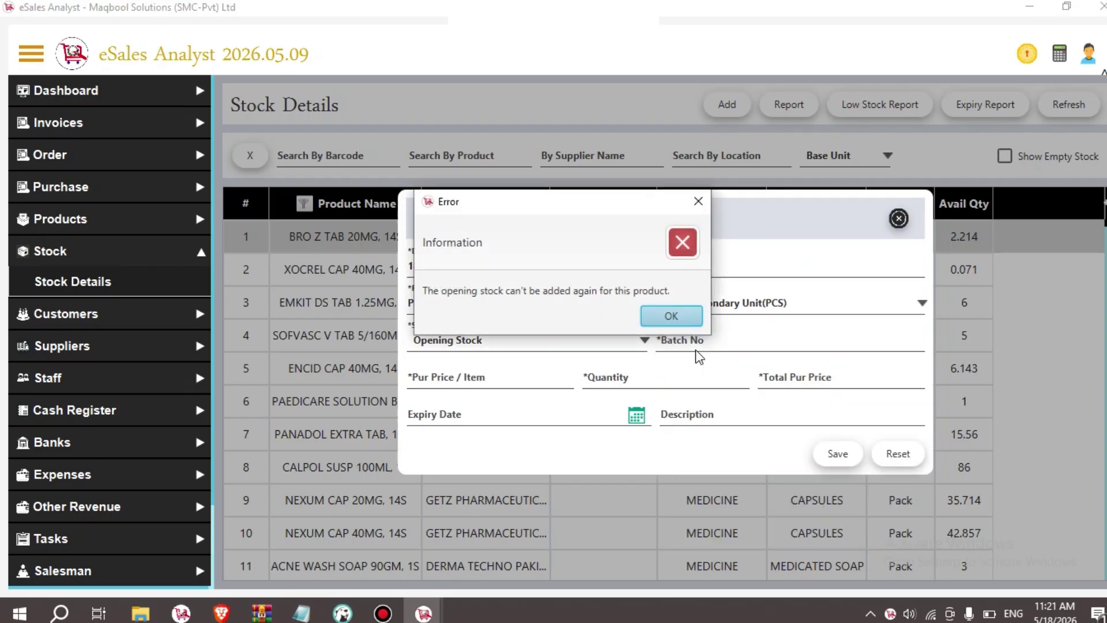
{"action": "key", "text": "Return"}
Step: Open Audit Detail and start a new audit entry with the navigation sidebar collapsed
{"action": "scroll", "coordinate": [115, 427], "scroll_direction": "down", "scroll_amount": 1}
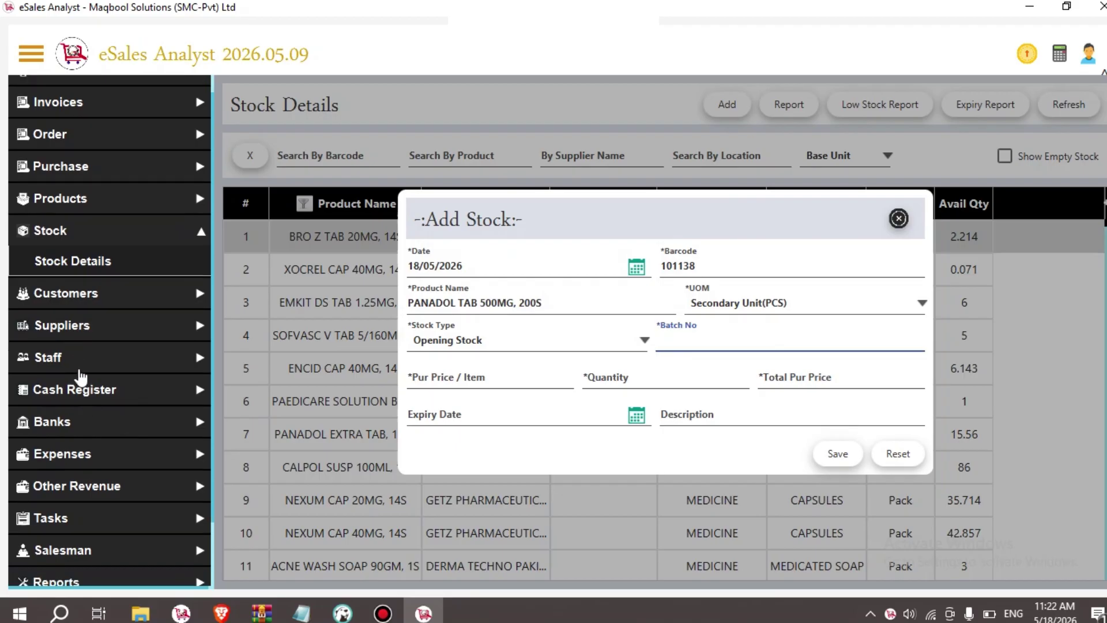
{"action": "scroll", "coordinate": [130, 524], "scroll_direction": "down", "scroll_amount": 3}
{"action": "left_click", "coordinate": [117, 542]}
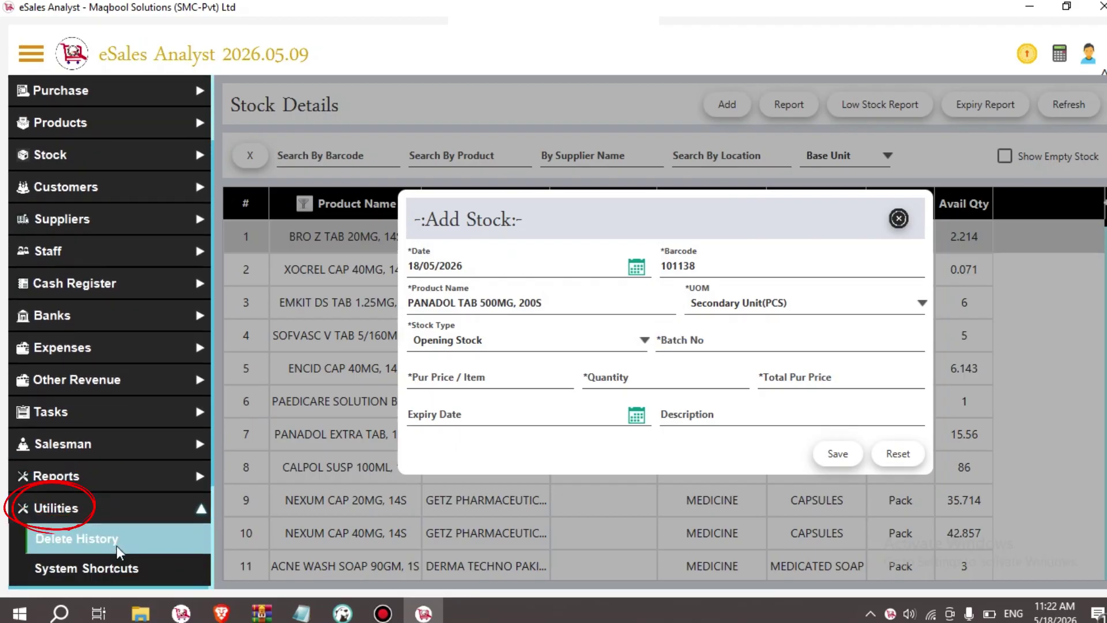
{"action": "scroll", "coordinate": [116, 545], "scroll_direction": "down", "scroll_amount": 5}
{"action": "left_click", "coordinate": [117, 547]}
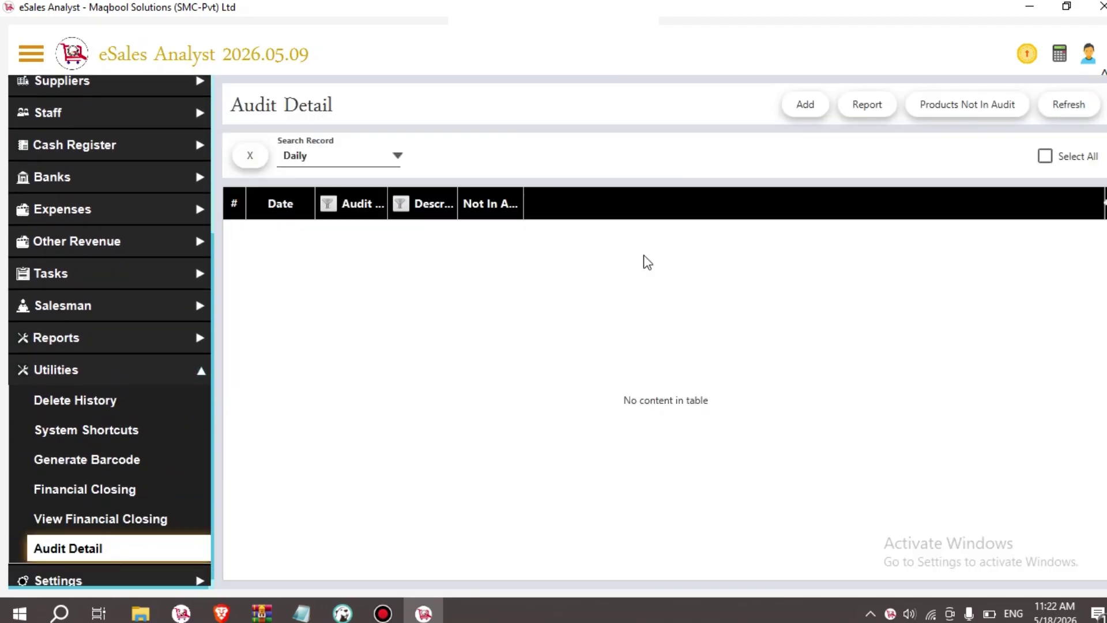
{"action": "left_click", "coordinate": [813, 111]}
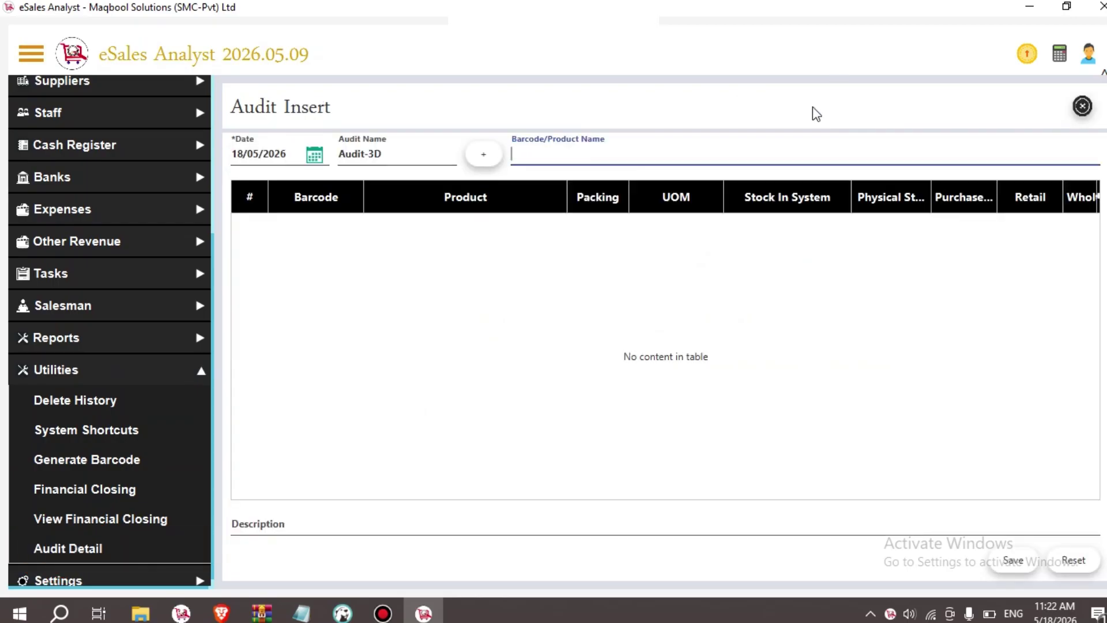
{"action": "left_click", "coordinate": [31, 54]}
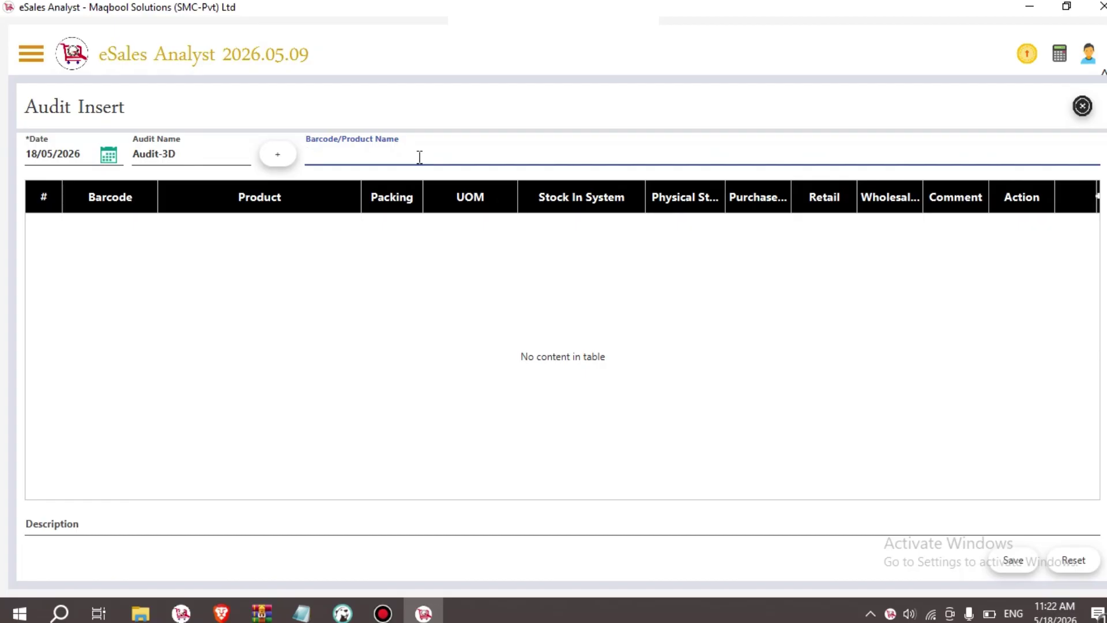
Step: Find PANADOL TAB 500MG, 200S by name and add it to the audit
{"action": "type", "text": "6"}
{"action": "key", "text": "BackSpace"}
{"action": "type", "text": "PNA"}
{"action": "key", "text": "BackSpace"}
{"action": "key", "text": "BackSpace"}
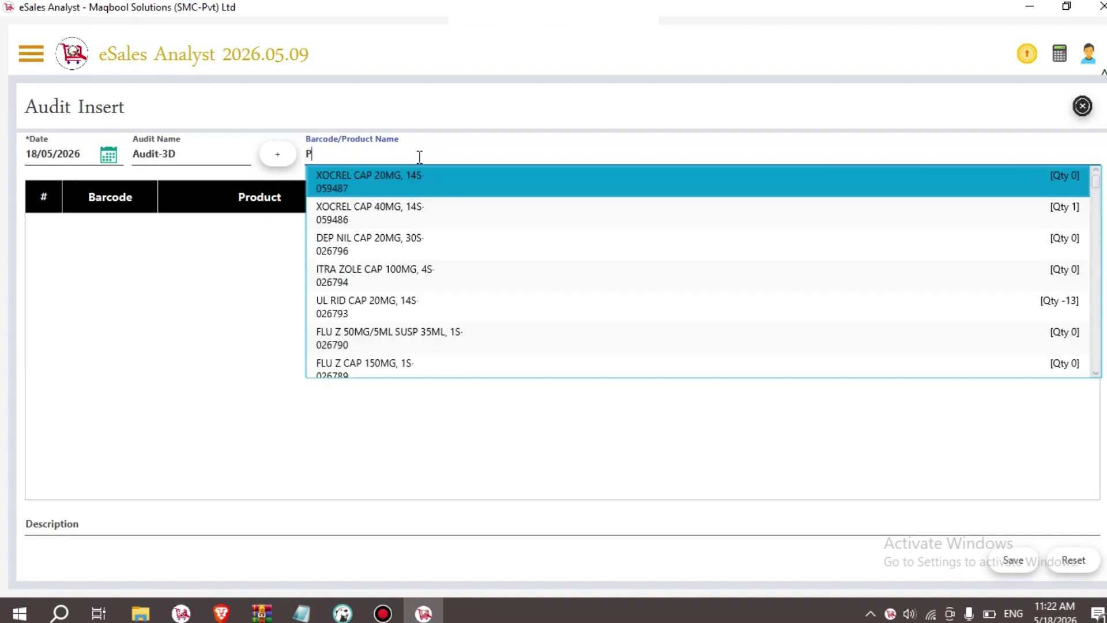
{"action": "type", "text": "ANADOL"}
{"action": "key", "text": "Return"}
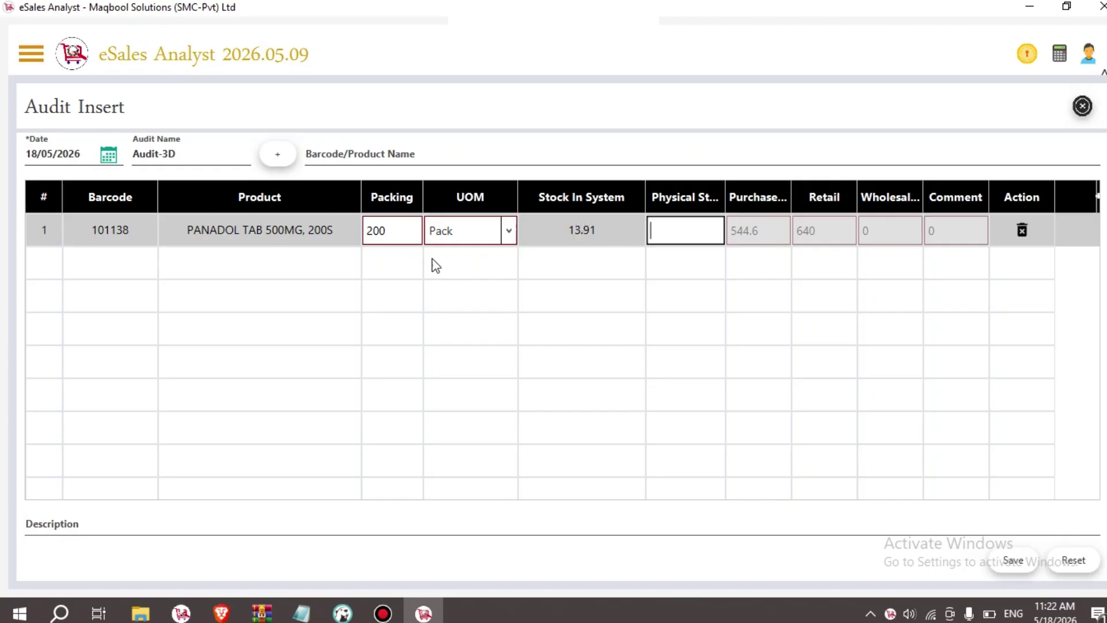
Step: Set the PANADOL row's unit of measure to PCS and its physical stock to 2800
{"action": "left_click", "coordinate": [468, 234]}
{"action": "left_click", "coordinate": [479, 275]}
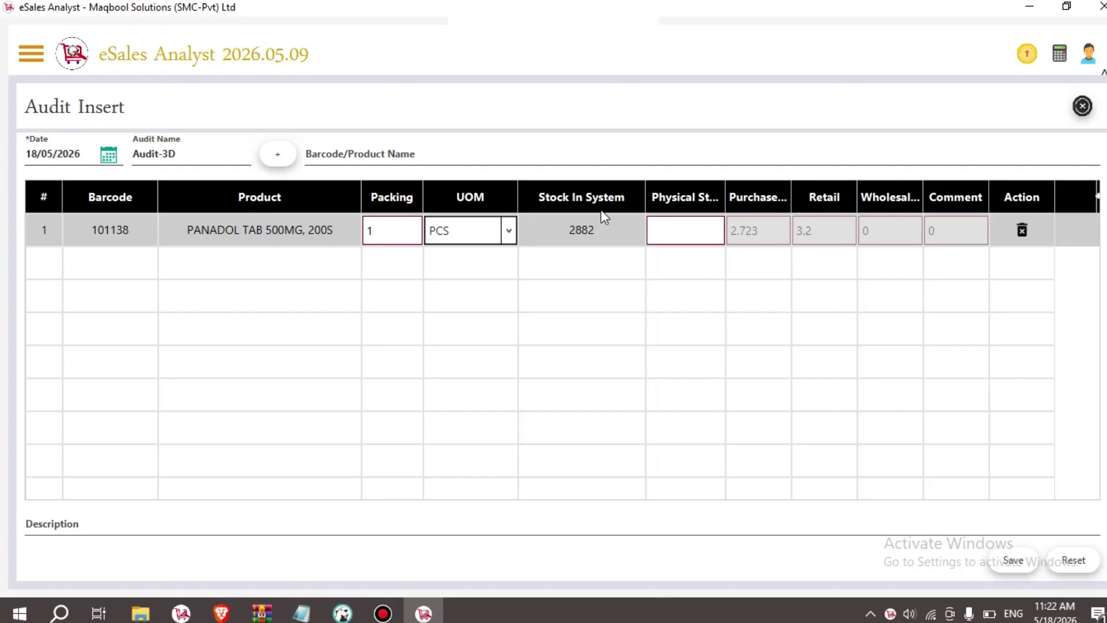
{"action": "left_click", "coordinate": [702, 227]}
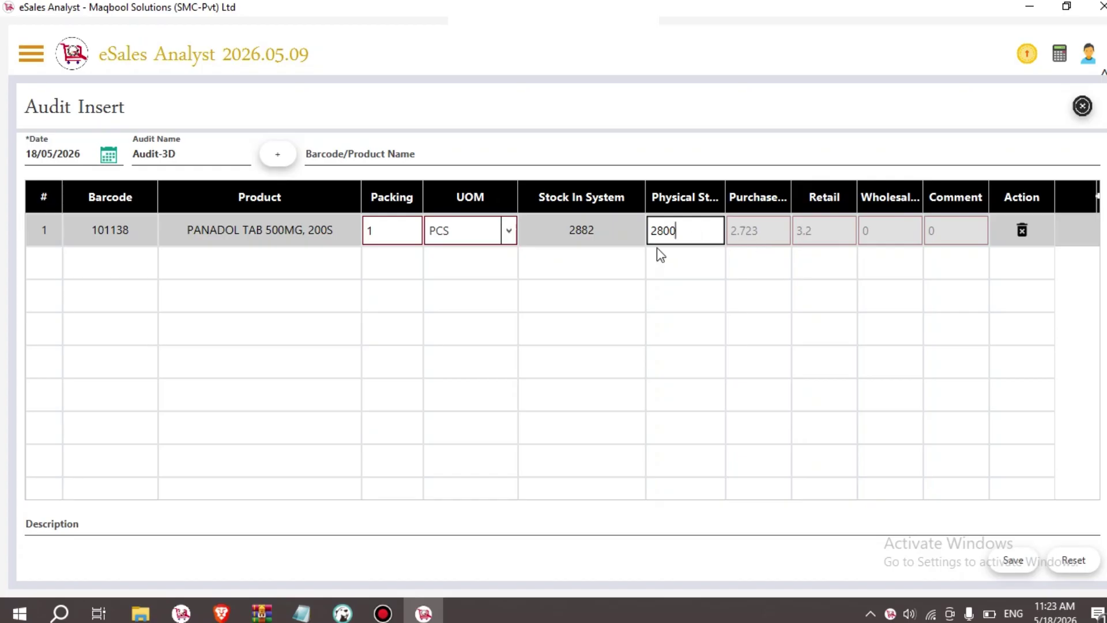
Step: Add NEO K TAB 500MG 25S, FULL PACK to the audit as the second product
{"action": "left_click", "coordinate": [384, 153]}
{"action": "type", "text": "PA"}
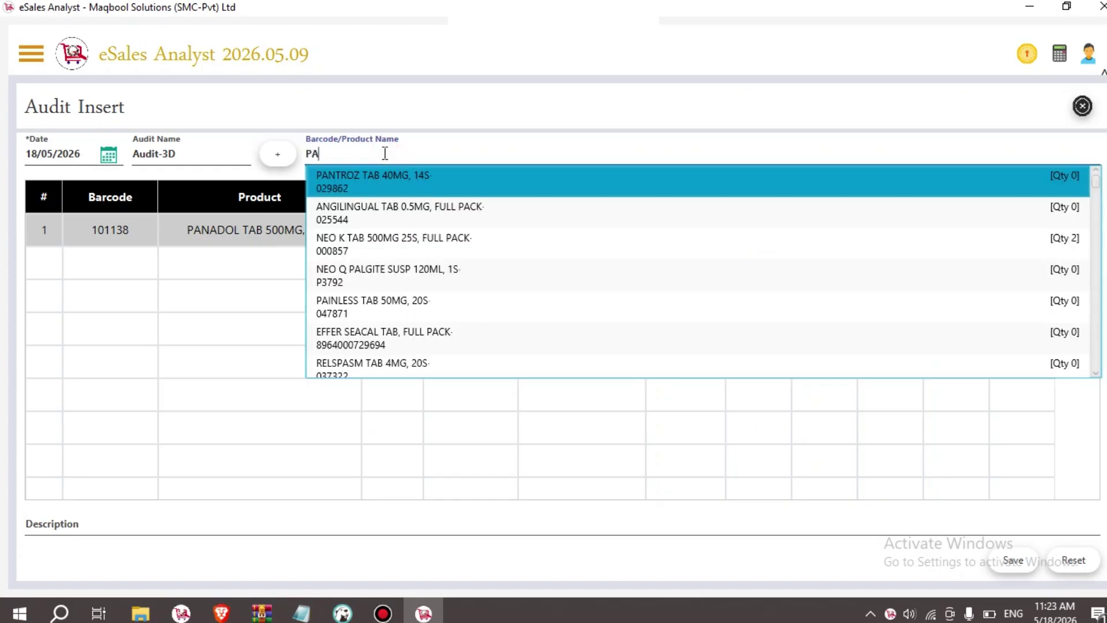
{"action": "key", "text": "Down"}
{"action": "key", "text": "Down"}
{"action": "key", "text": "Return"}
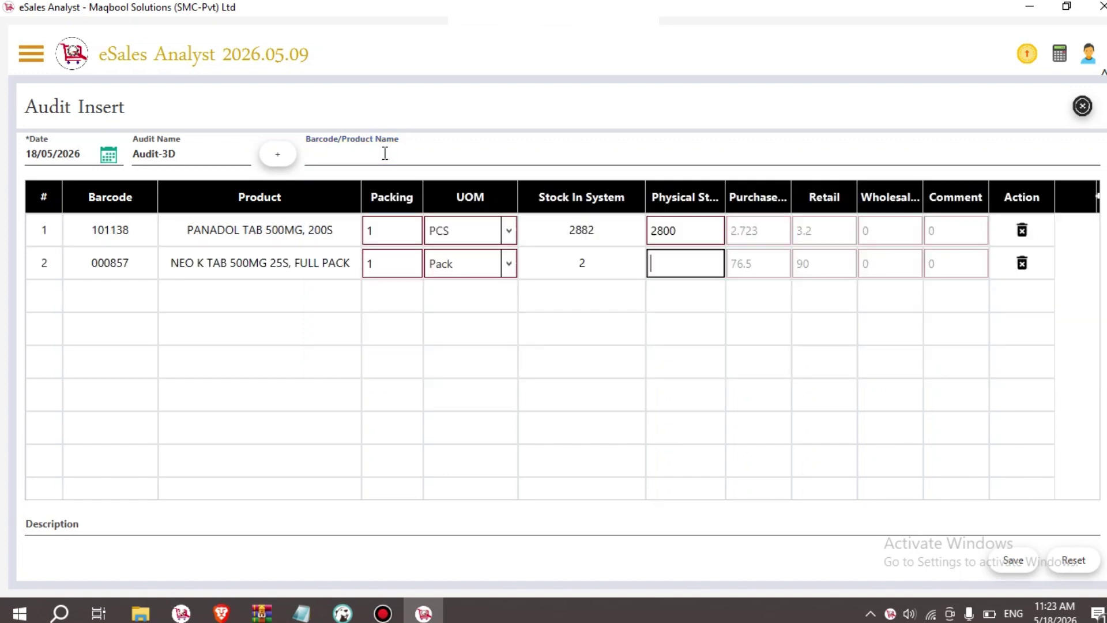
Step: Set the NEO K row's unit of measure to PCS and physical stock to 2, and save the audit
{"action": "key", "text": "shift+Tab"}
{"action": "key", "text": "Tab"}
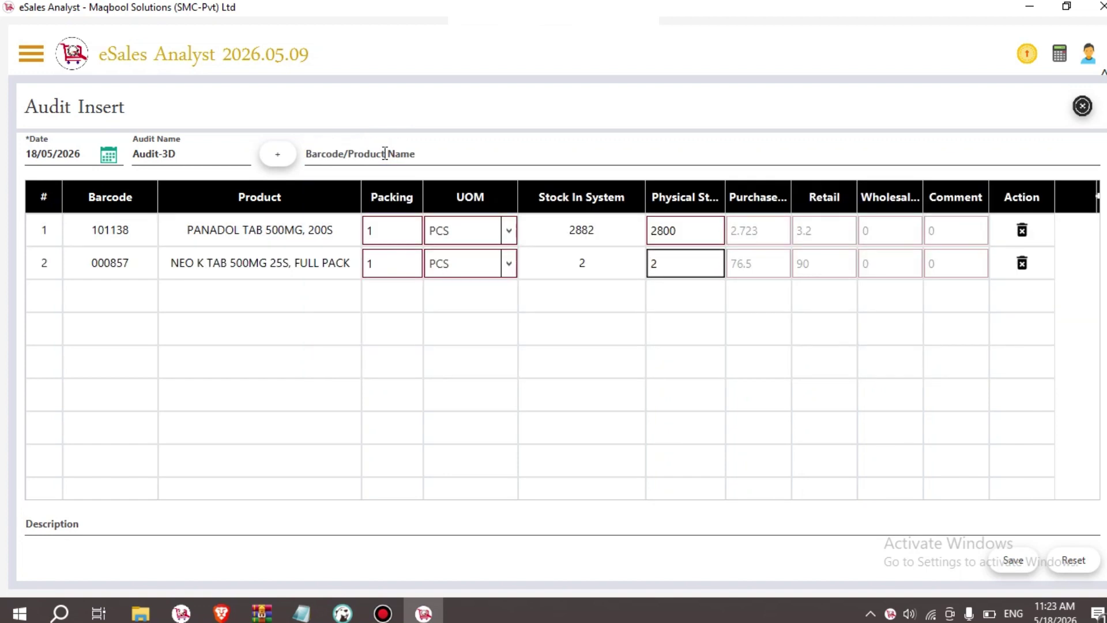
{"action": "key", "text": "shift+Tab"}
{"action": "key", "text": "Tab"}
{"action": "key", "text": "Tab"}
{"action": "key", "text": "shift+Tab"}
{"action": "key", "text": "shift+Tab"}
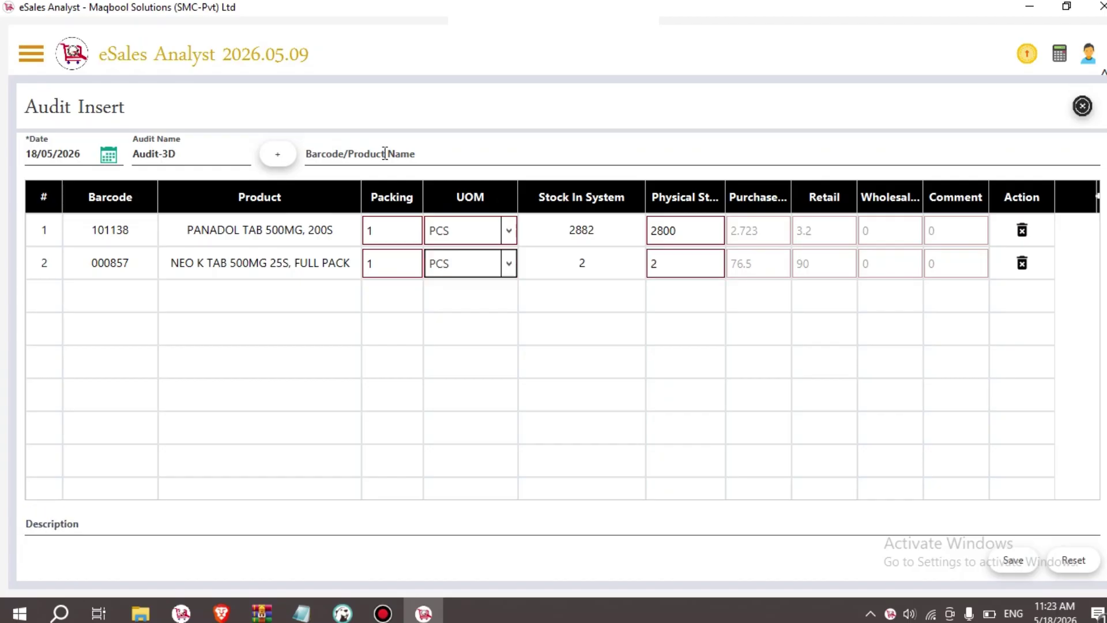
{"action": "key", "text": "Tab"}
{"action": "key", "text": "Tab"}
{"action": "key", "text": "Tab"}
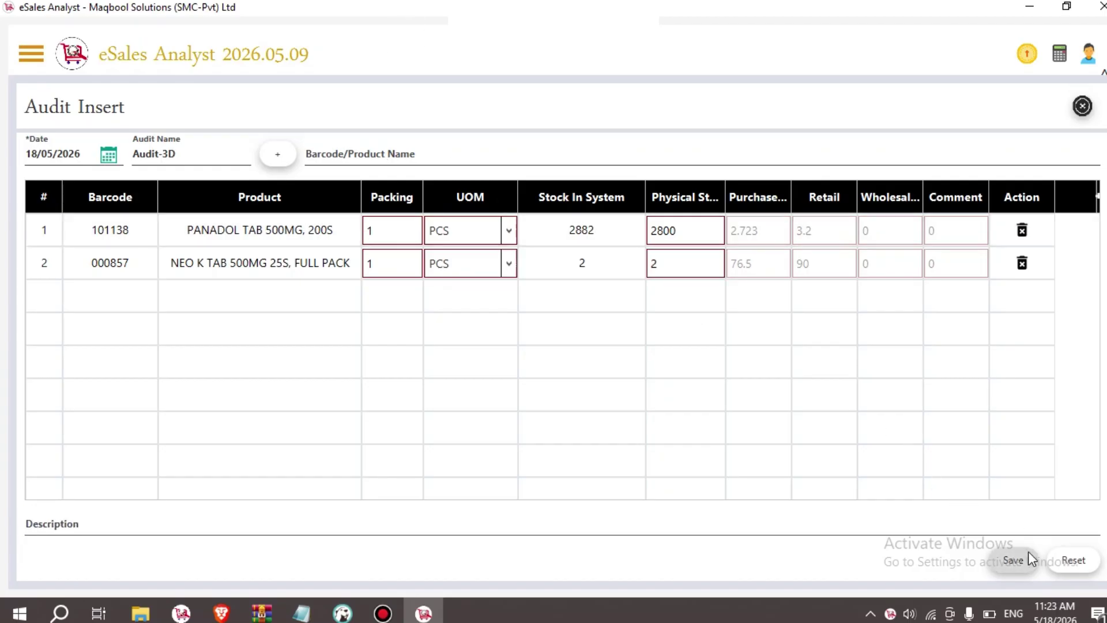
{"action": "left_click", "coordinate": [1027, 558]}
{"action": "key", "text": "Return"}
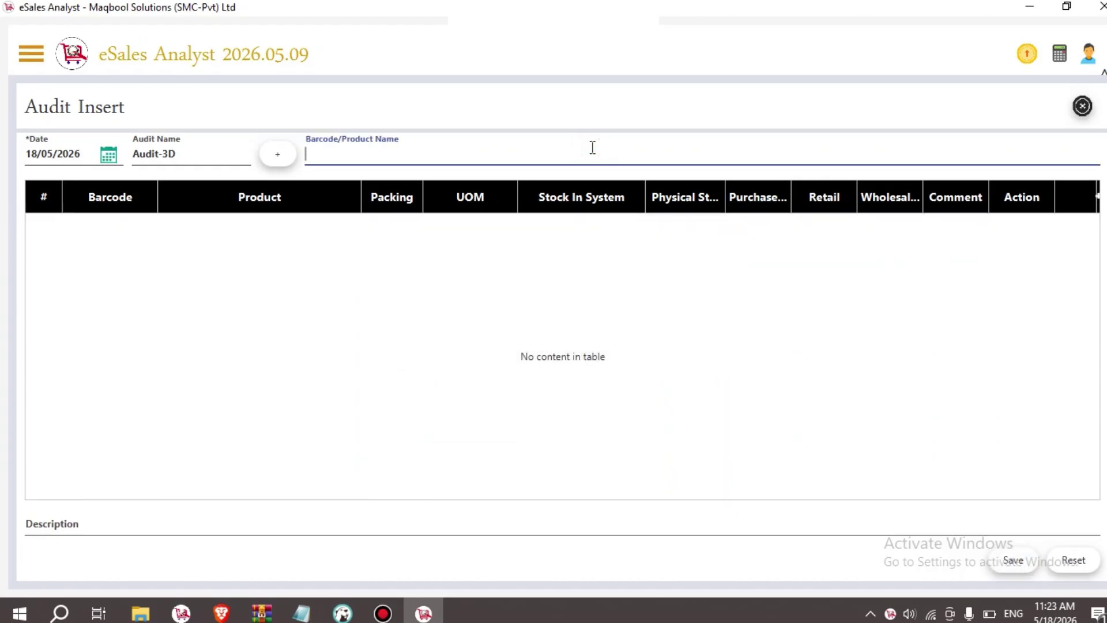
Step: Try to add PANADOL TAB 500MG, 200S to the same audit again
{"action": "type", "text": "PNACE"}
{"action": "key", "text": "BackSpace"}
{"action": "key", "text": "BackSpace"}
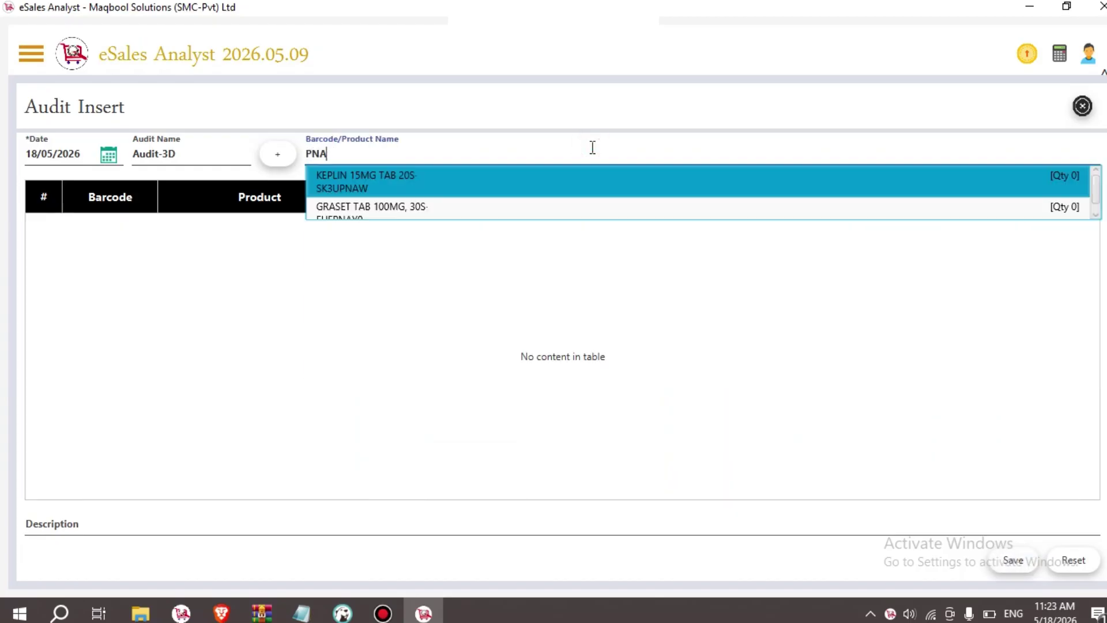
{"action": "key", "text": "Return"}
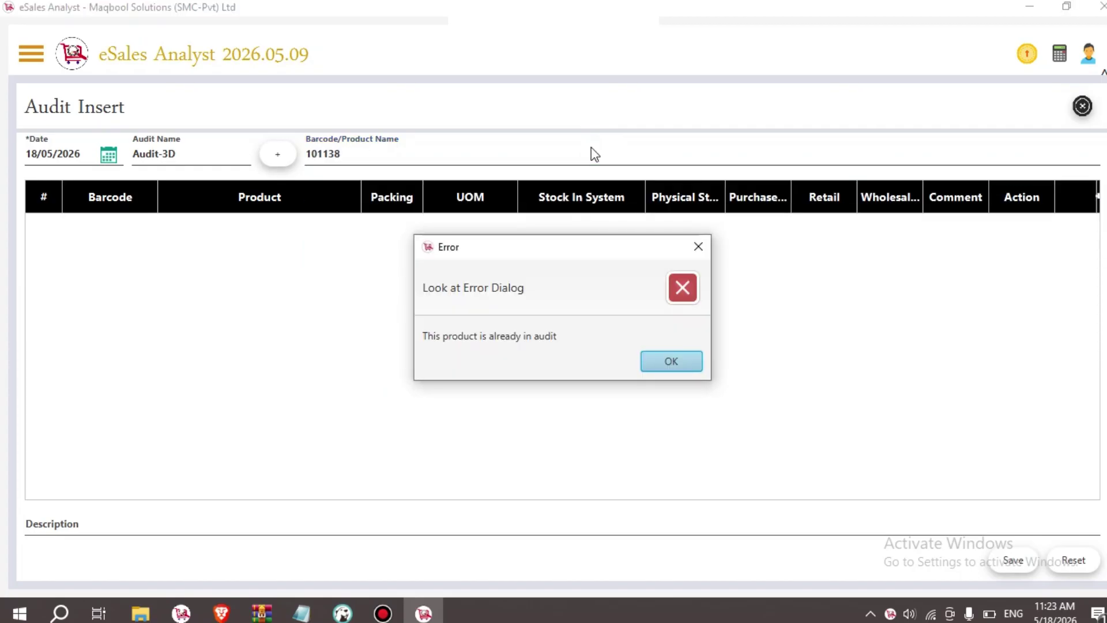
{"action": "key", "text": "Return"}
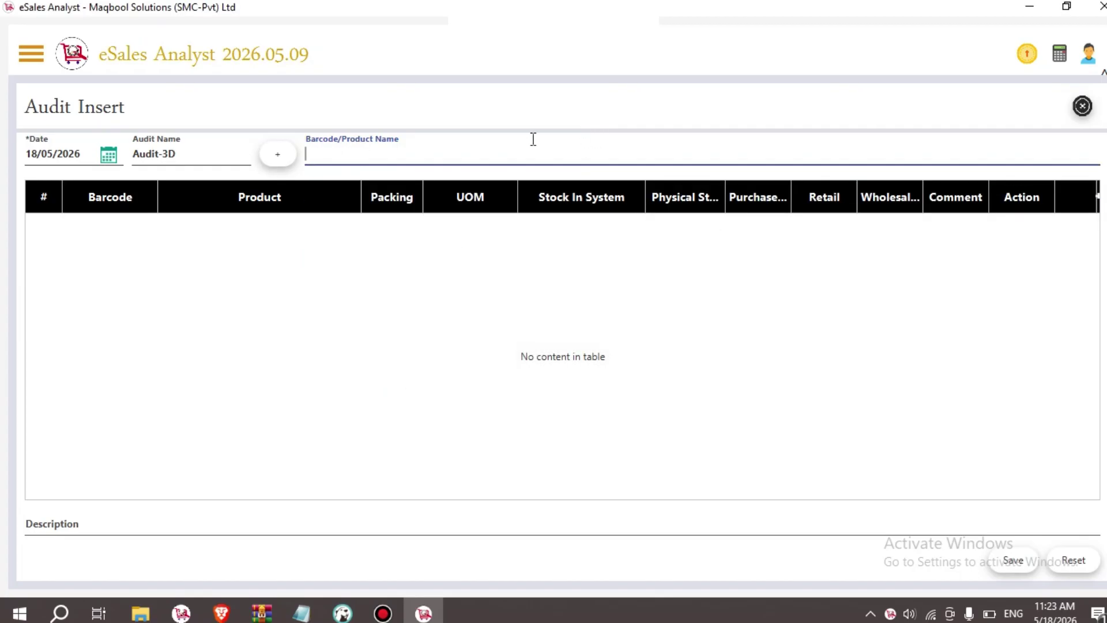
Step: Create another audit number and add PANADOL TAB 500MG, 200S to that audit
{"action": "left_click", "coordinate": [279, 153]}
{"action": "left_click", "coordinate": [616, 339]}
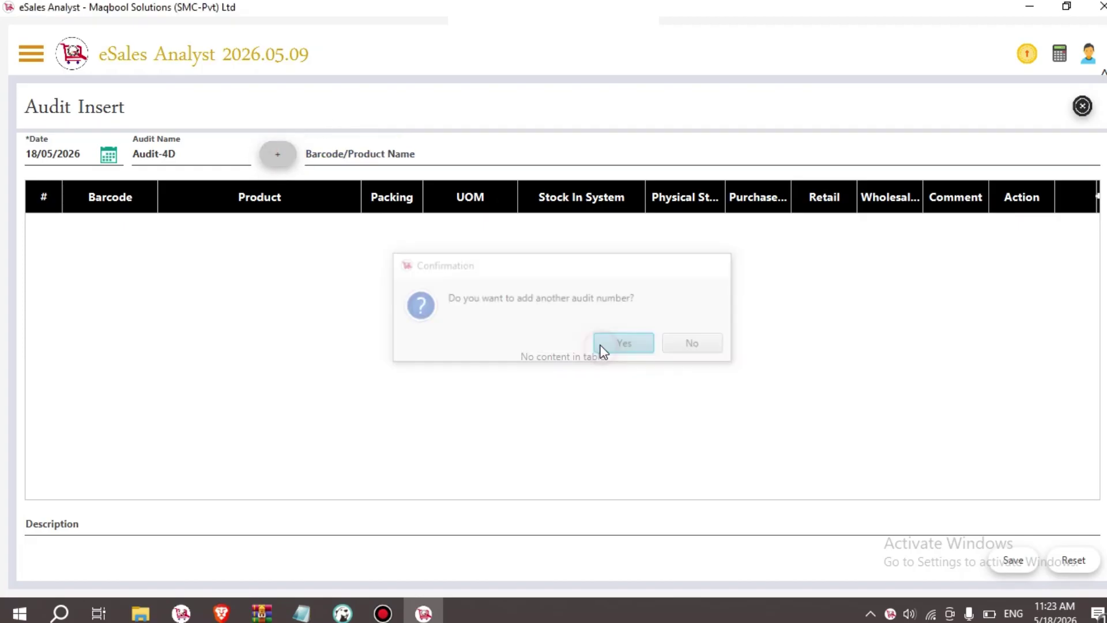
{"action": "left_click", "coordinate": [448, 154]}
{"action": "type", "text": "PANADOL T"}
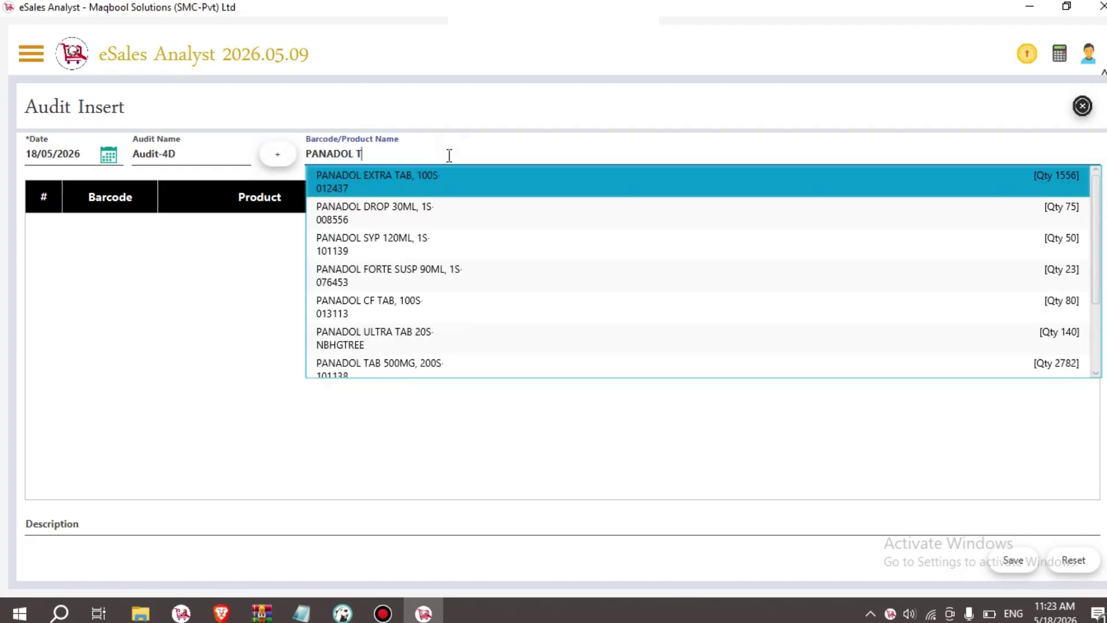
{"action": "type", "text": "A"}
{"action": "key", "text": "Return"}
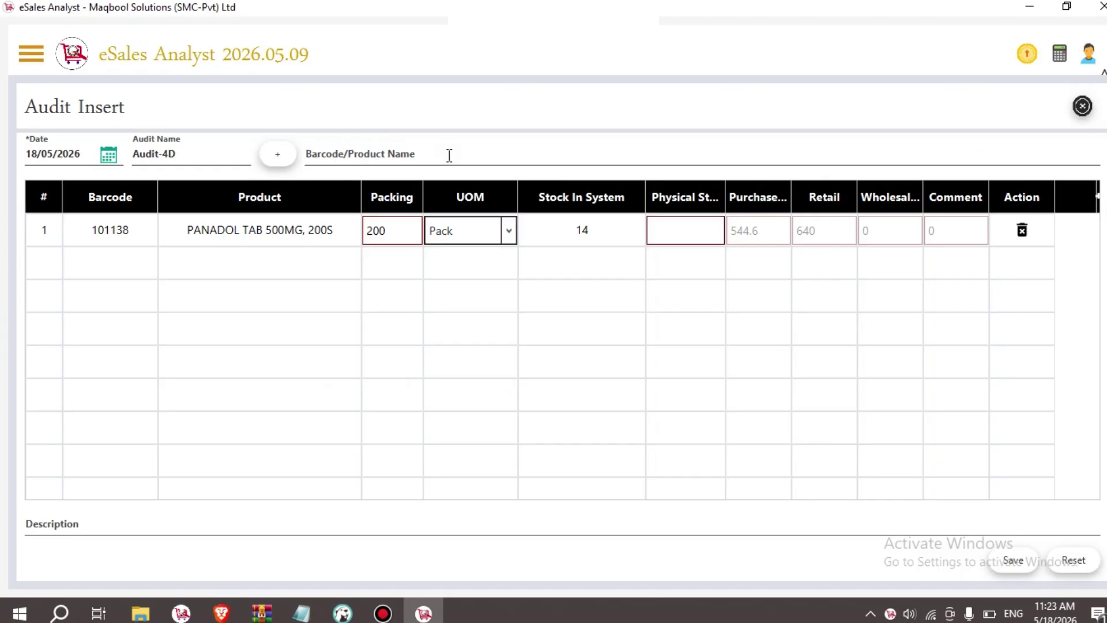
Step: Set the PANADOL audit row's unit of measure to PCS, and open the product price list
{"action": "key", "text": "Down"}
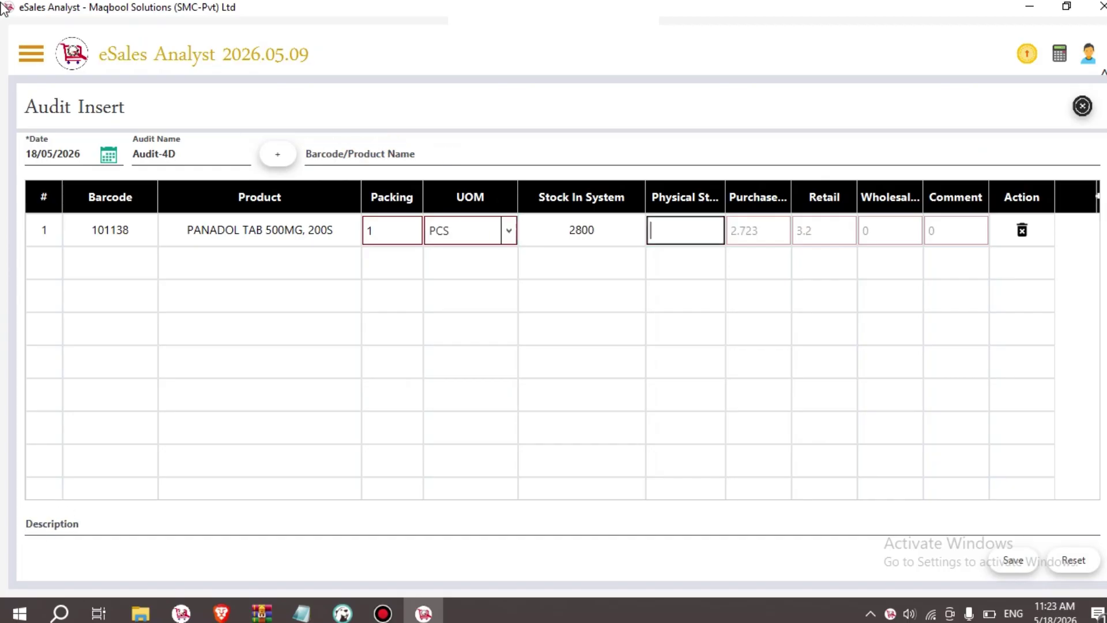
{"action": "left_click", "coordinate": [31, 54]}
{"action": "scroll", "coordinate": [75, 176], "scroll_direction": "up", "scroll_amount": 3}
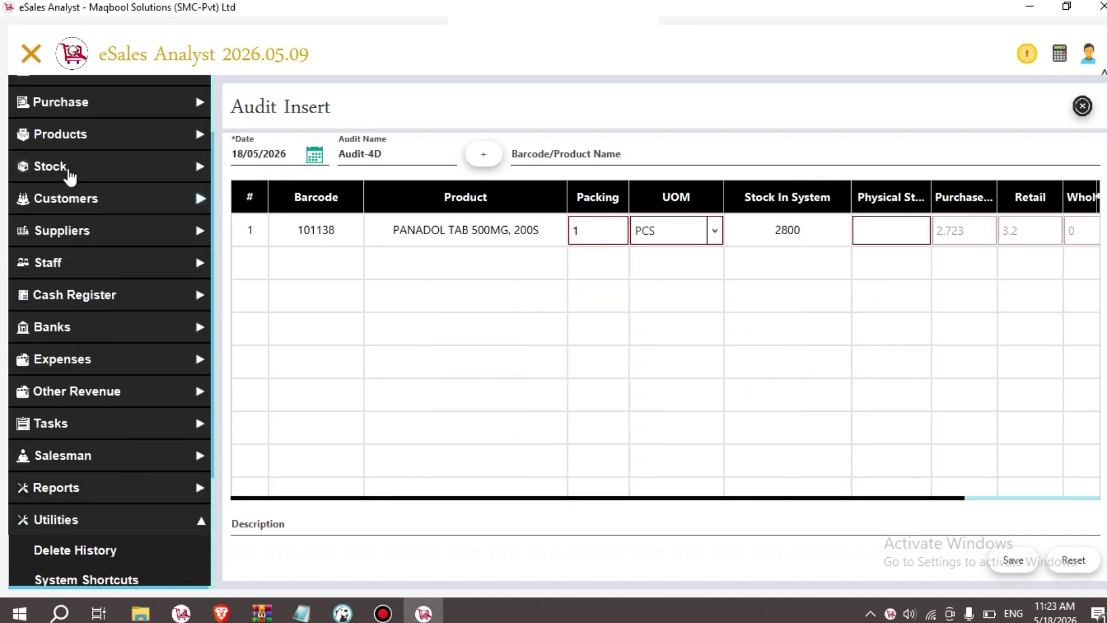
{"action": "scroll", "coordinate": [69, 176], "scroll_direction": "up", "scroll_amount": 2}
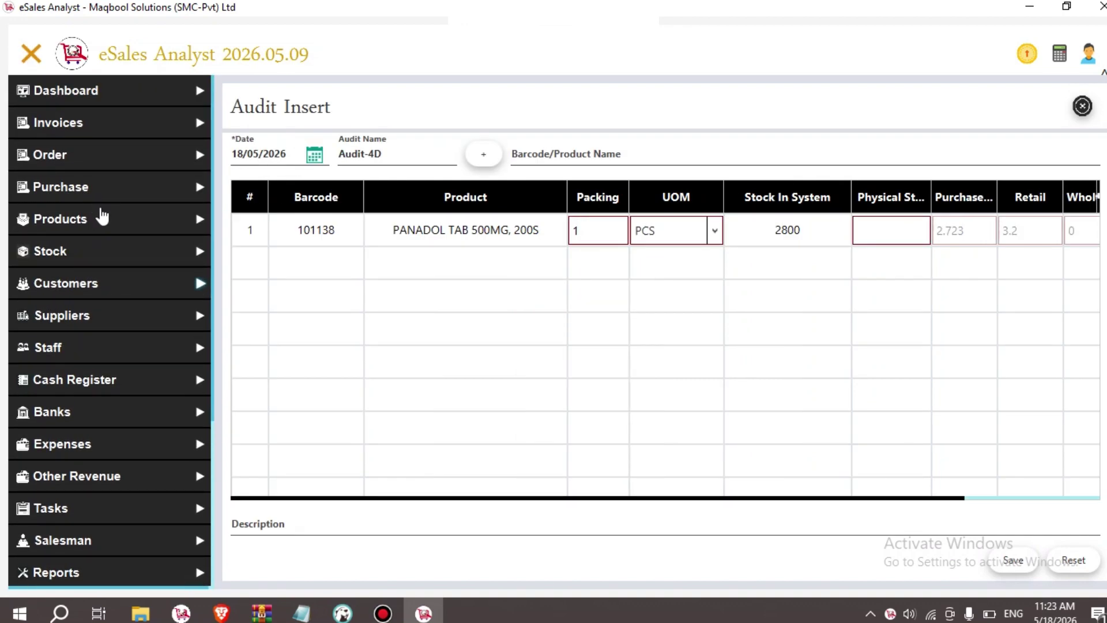
{"action": "left_click", "coordinate": [86, 221]}
{"action": "left_click", "coordinate": [92, 280]}
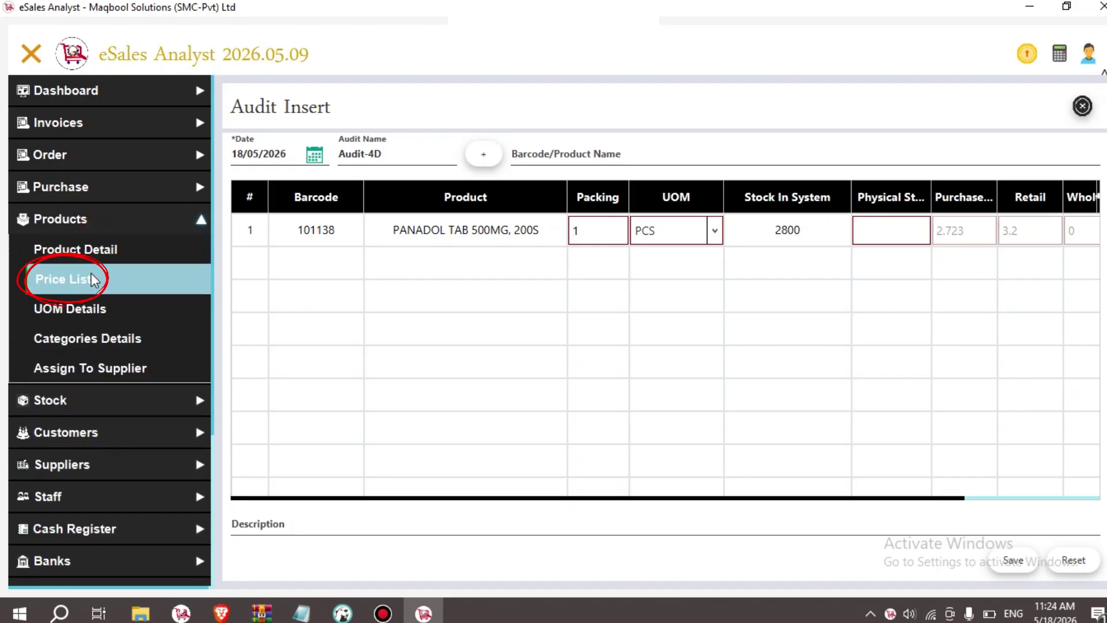
{"action": "left_click", "coordinate": [602, 362]}
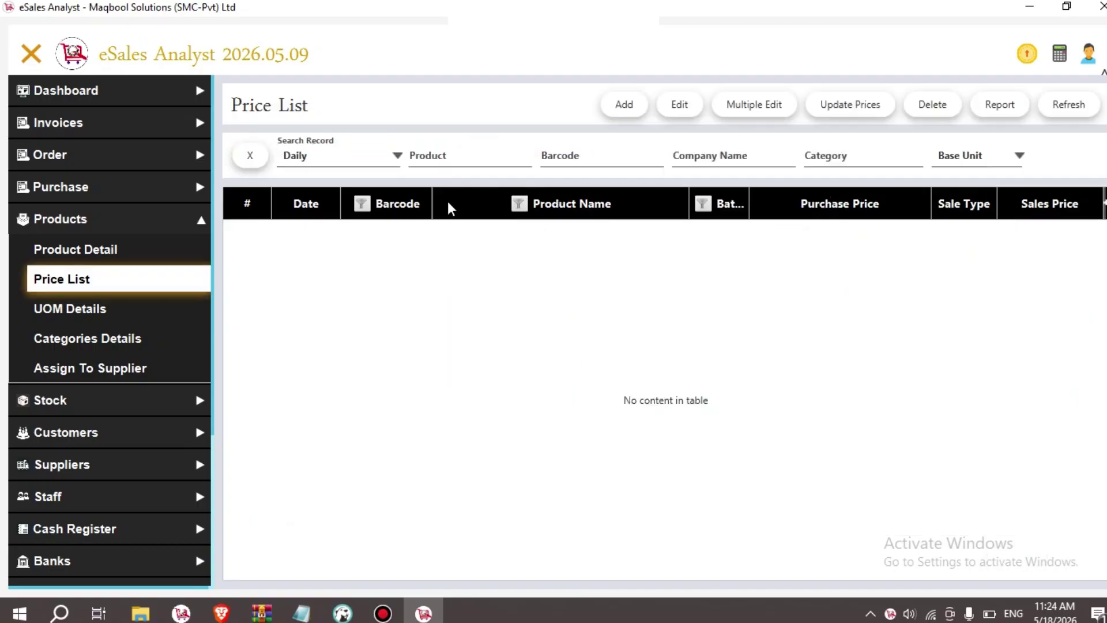
Step: Show the overall price list records filtered to the product PANADOL TAB 500MG, 200S
{"action": "left_click", "coordinate": [357, 162]}
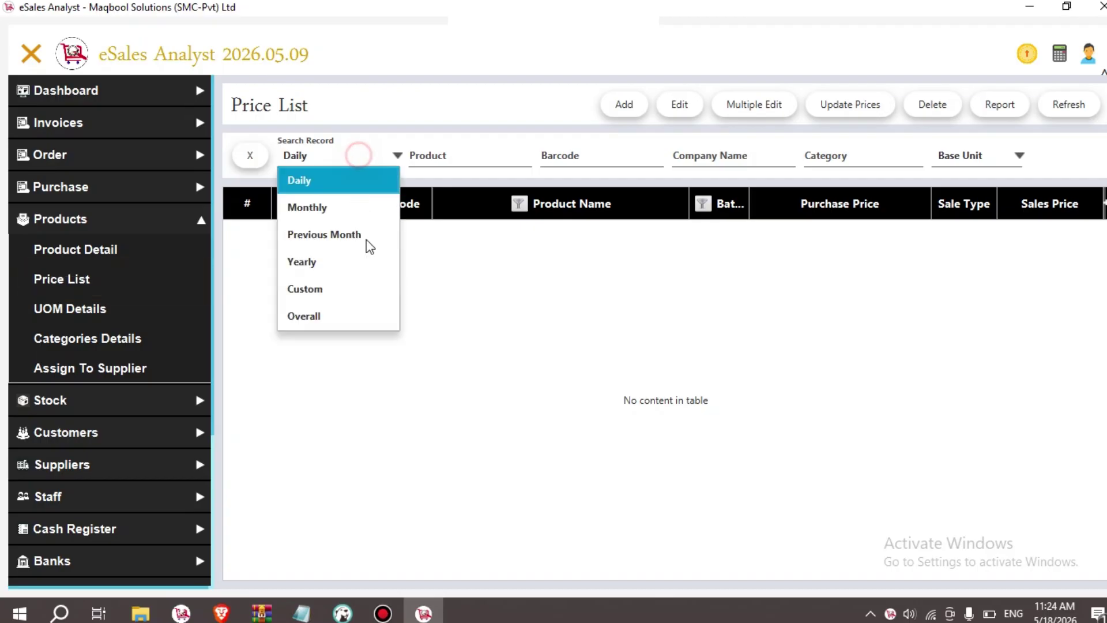
{"action": "left_click", "coordinate": [376, 319]}
{"action": "left_click", "coordinate": [483, 151]}
{"action": "type", "text": "PANADOL TA"}
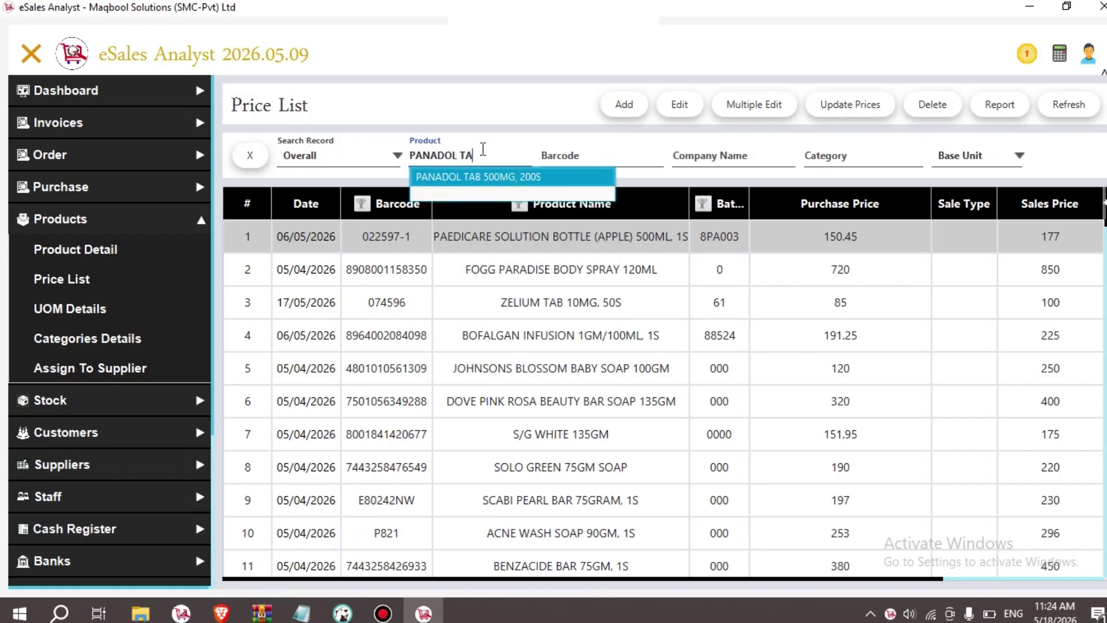
{"action": "key", "text": "Return"}
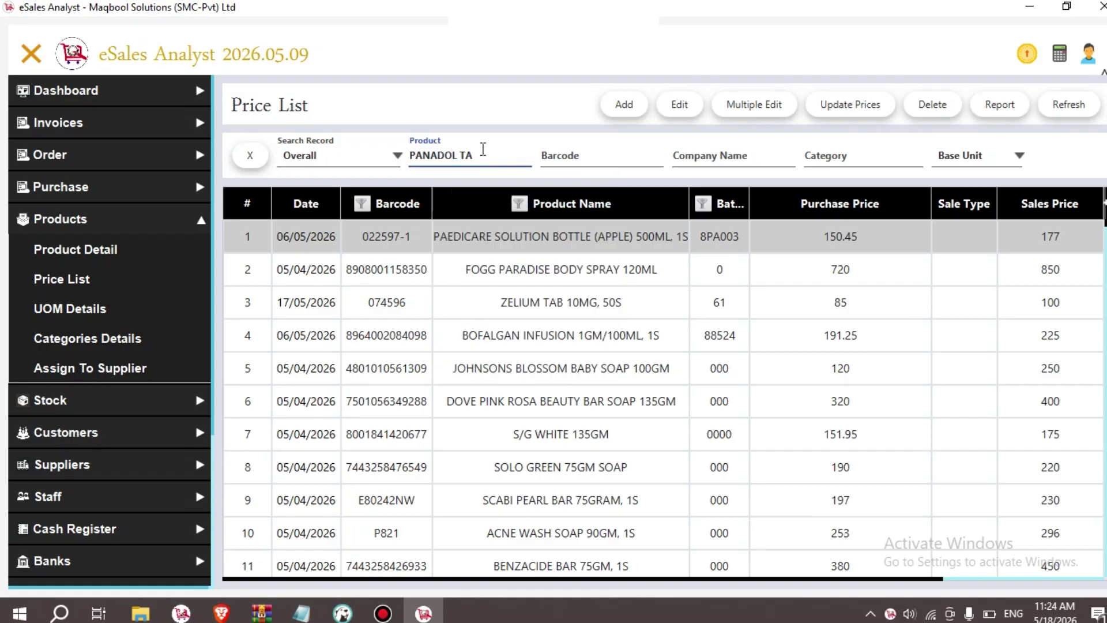
{"action": "left_click", "coordinate": [68, 56]}
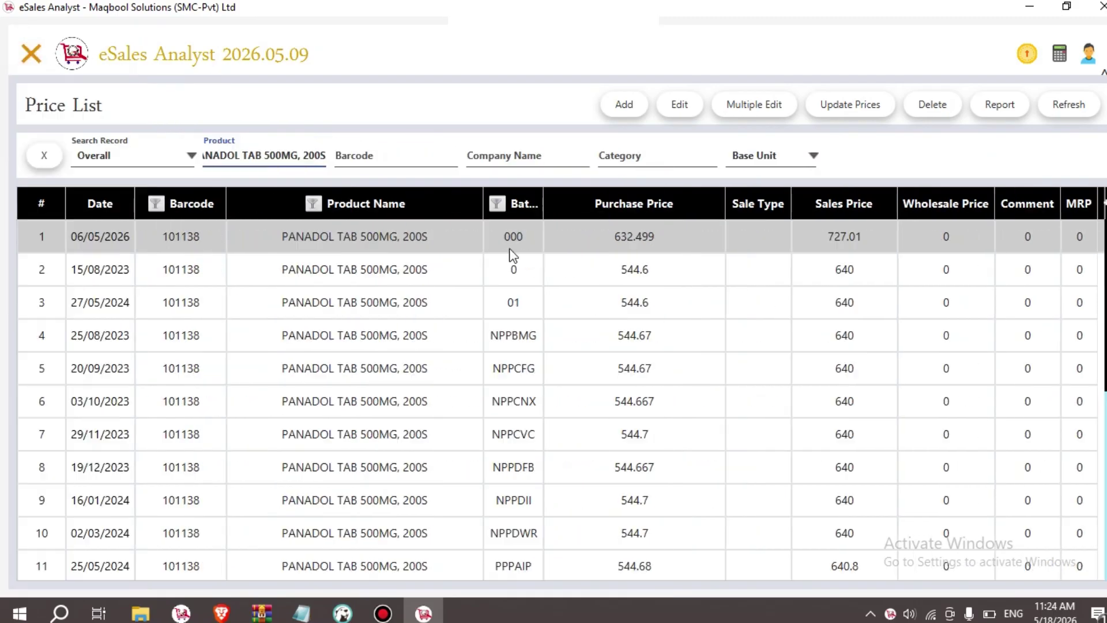
Step: Widen the Batch No column of the price list so full batch numbers fit
{"action": "scroll", "coordinate": [383, 329], "scroll_direction": "down", "scroll_amount": 4}
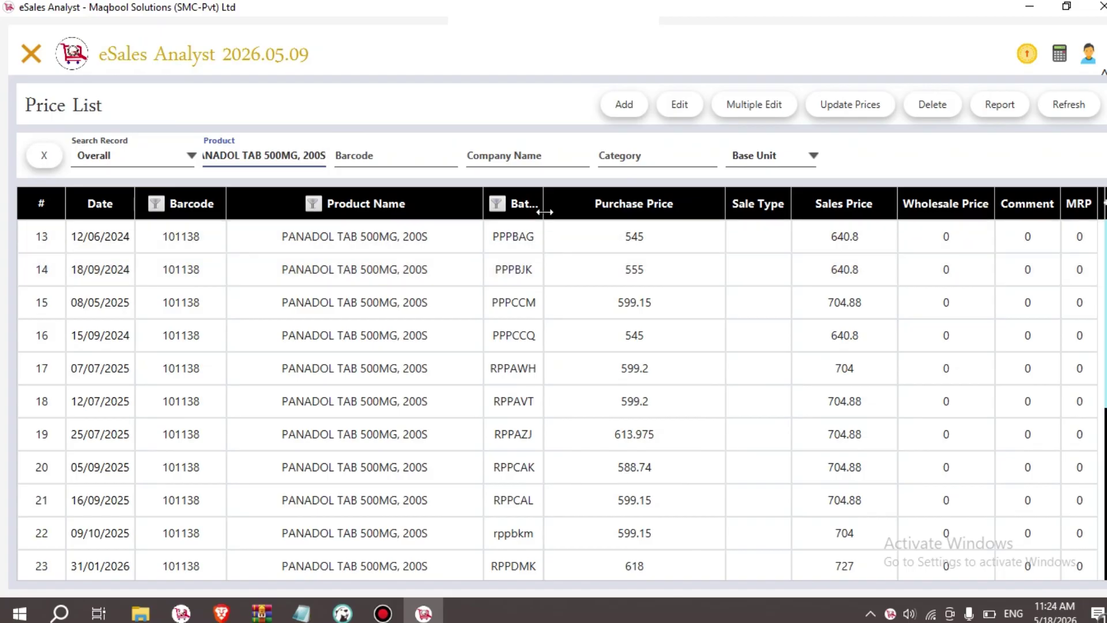
{"action": "left_click_drag", "start_coordinate": [543, 203], "coordinate": [608, 203]}
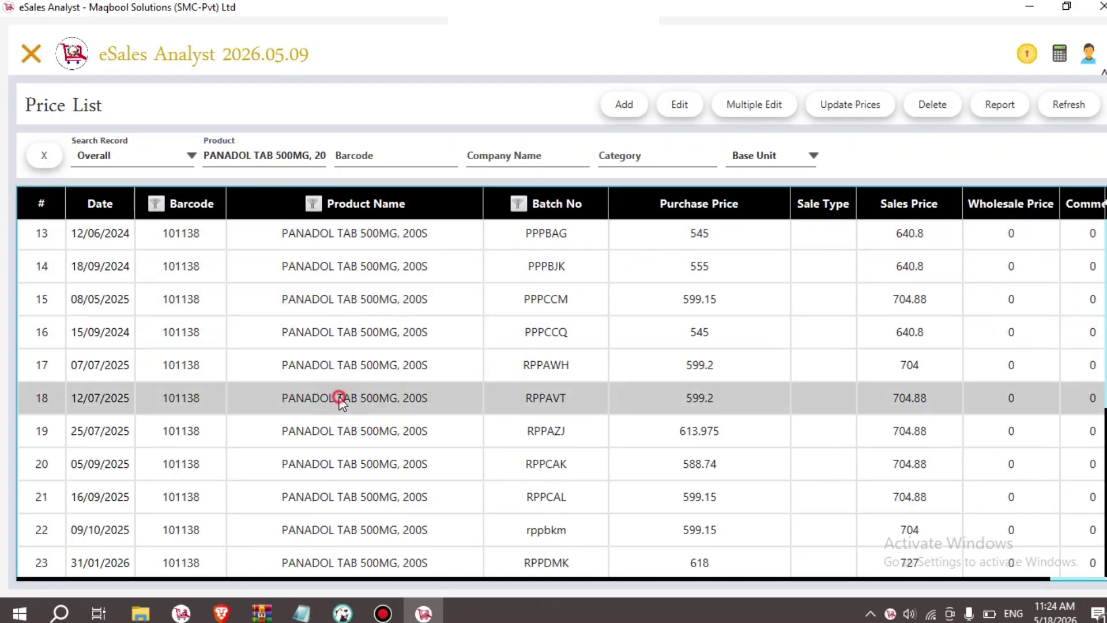
{"action": "scroll", "coordinate": [469, 403], "scroll_direction": "up", "scroll_amount": 4}
Step: Check the purchase and sale prices of batch NPPCVC in Base Unit(Pack), and close its price entry without saving
{"action": "left_click", "coordinate": [469, 418]}
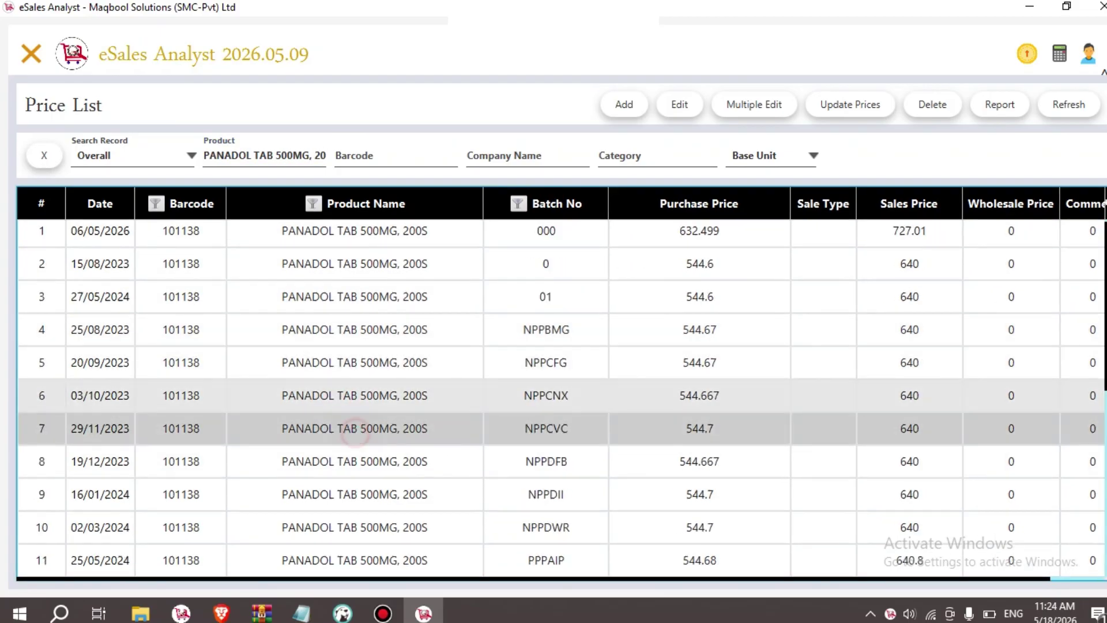
{"action": "left_click", "coordinate": [680, 105]}
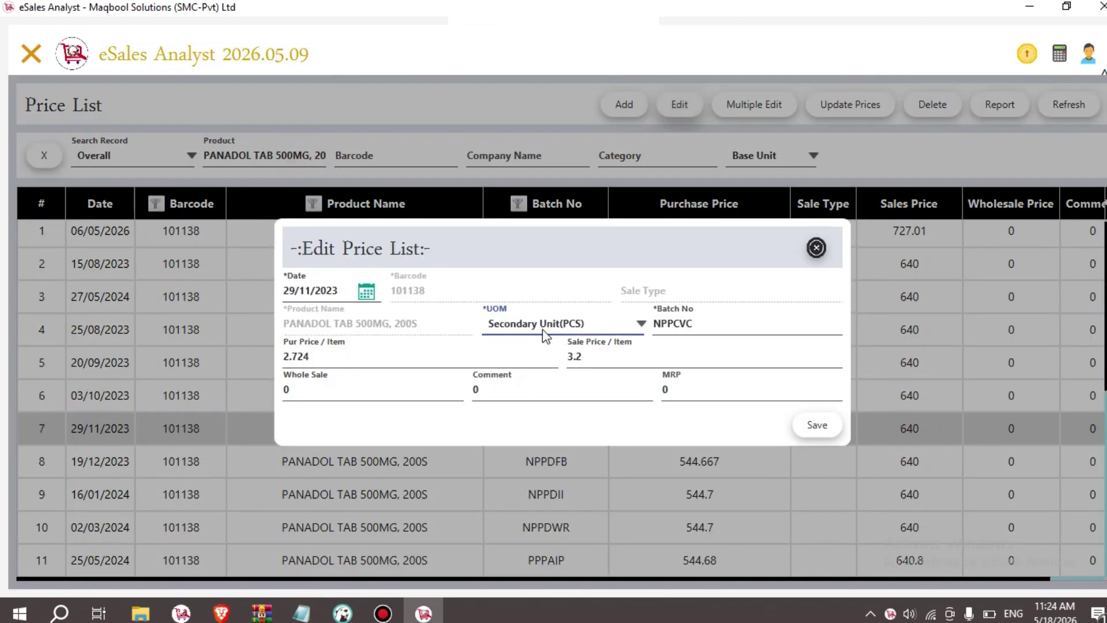
{"action": "left_click", "coordinate": [544, 334]}
{"action": "left_click", "coordinate": [538, 346]}
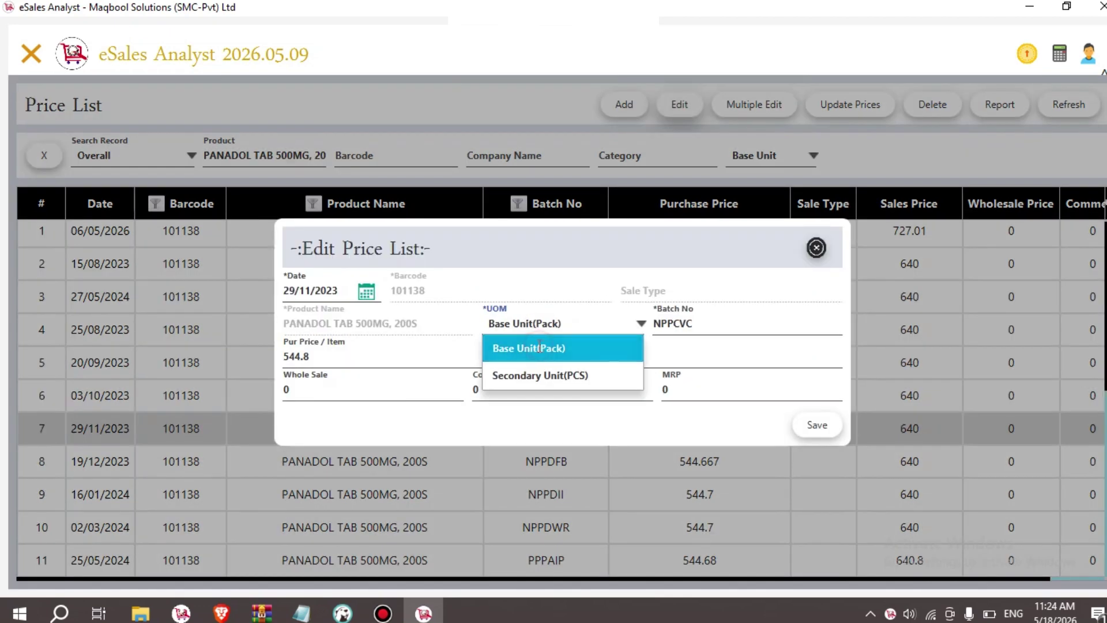
{"action": "left_click", "coordinate": [427, 353]}
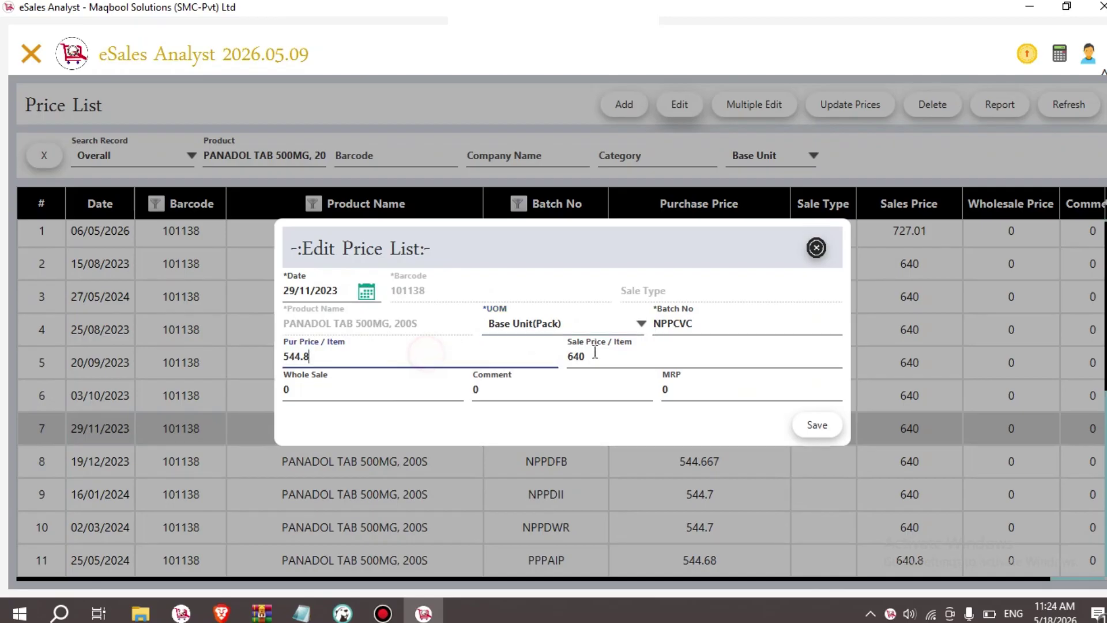
{"action": "left_click", "coordinate": [656, 352]}
{"action": "left_click", "coordinate": [438, 354]}
{"action": "left_click", "coordinate": [816, 247]}
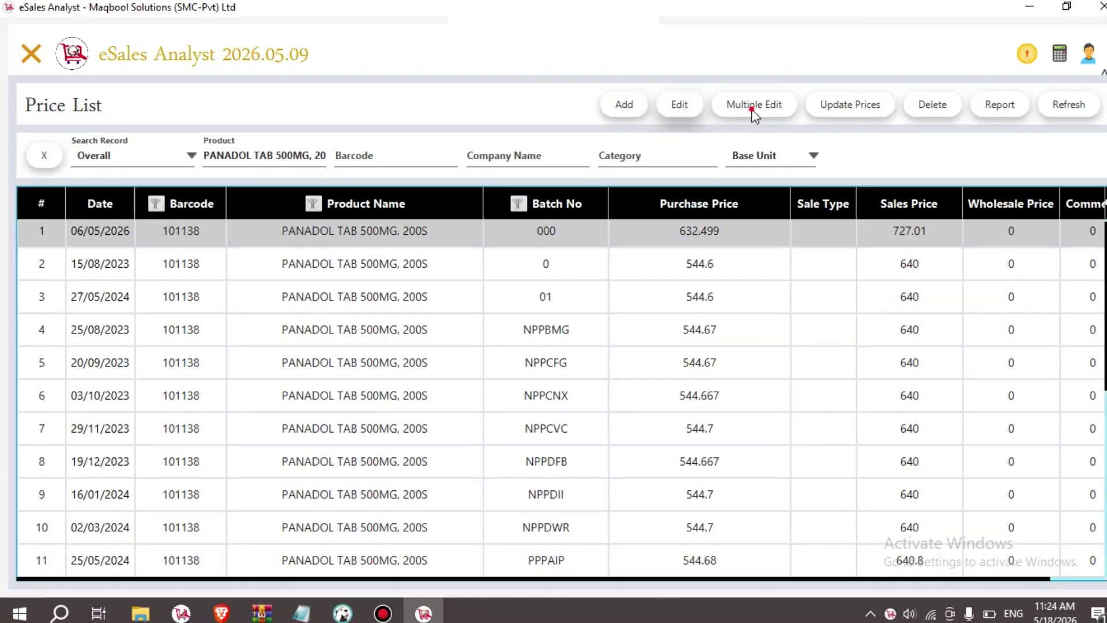
Step: Start a multiple price edit and choose PANADOL TAB 500MG, 200S as the product
{"action": "left_click", "coordinate": [753, 106]}
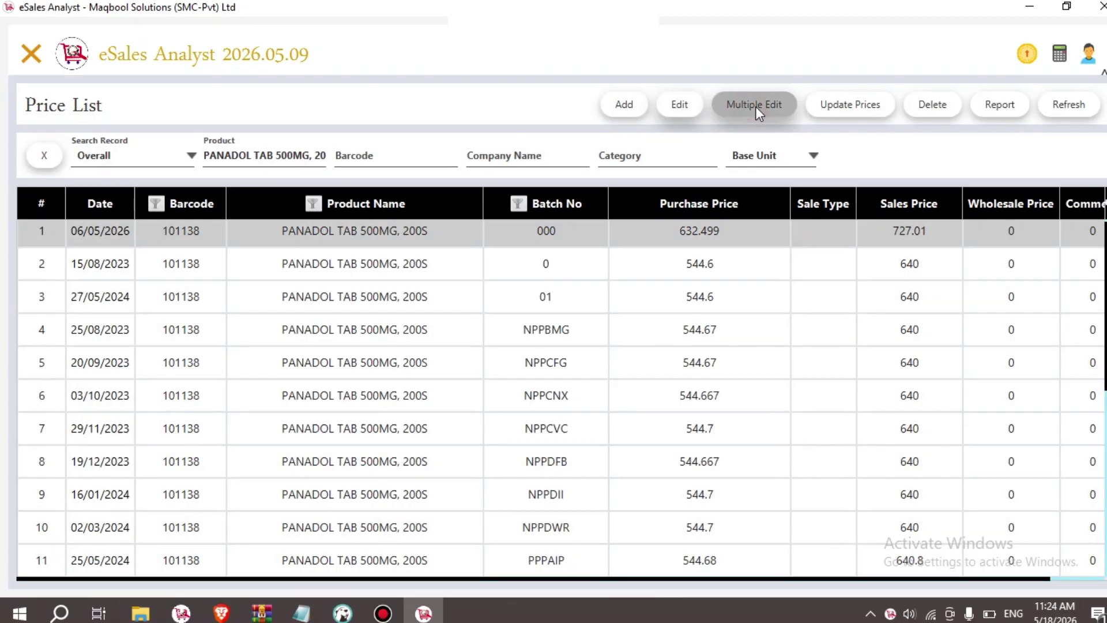
{"action": "left_click", "coordinate": [527, 304]}
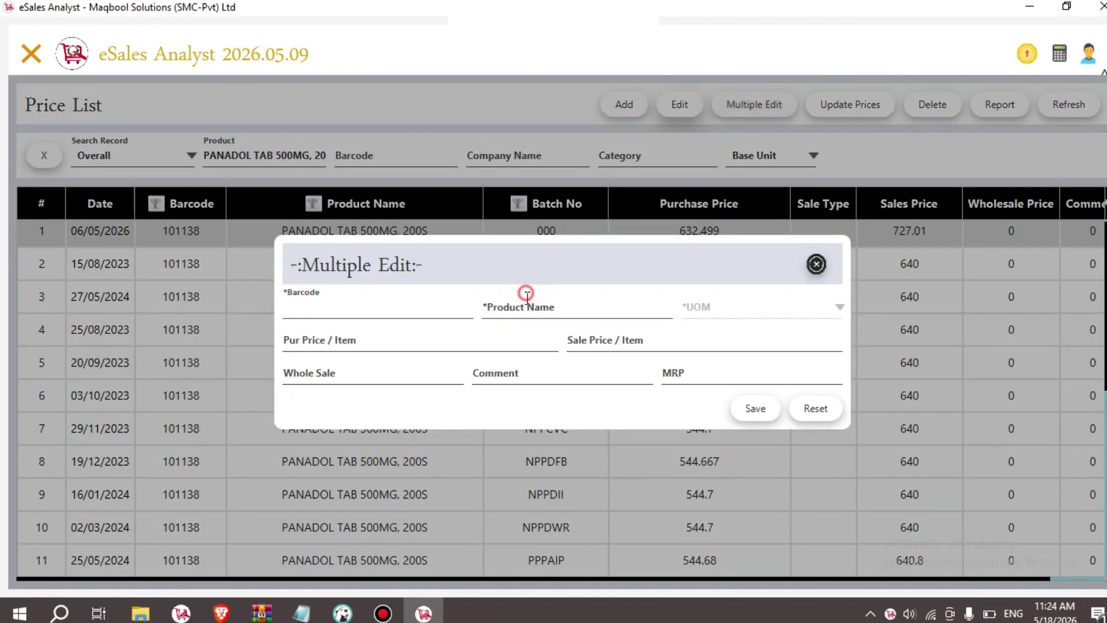
{"action": "type", "text": "f"}
{"action": "key", "text": "Down"}
{"action": "key", "text": "Down"}
{"action": "key", "text": "Down"}
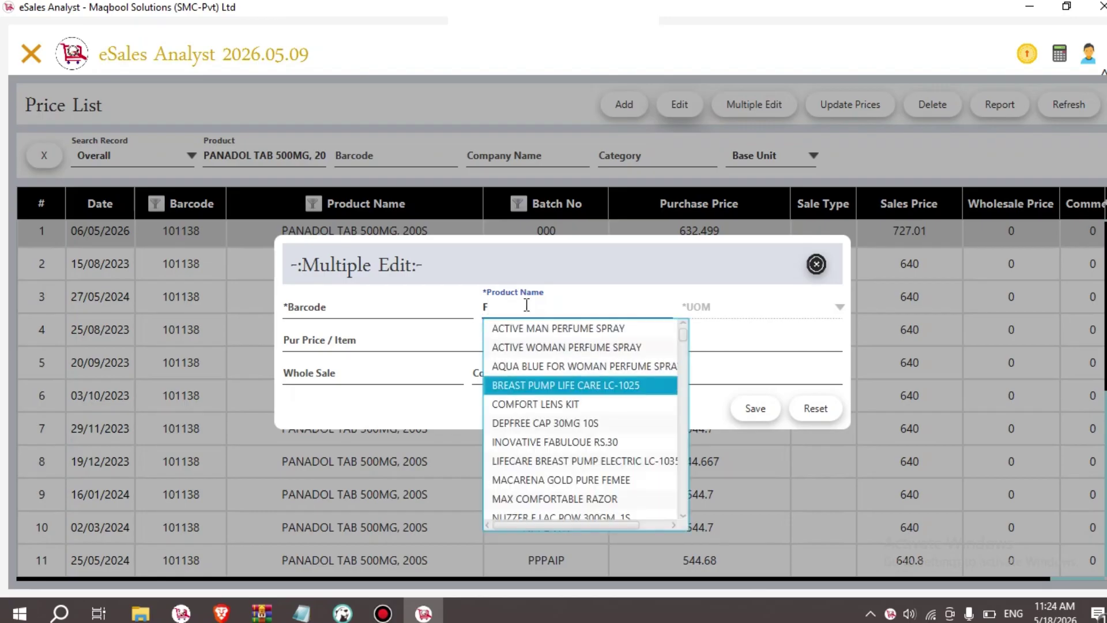
{"action": "key", "text": "BackSpace"}
{"action": "type", "text": "PAN"}
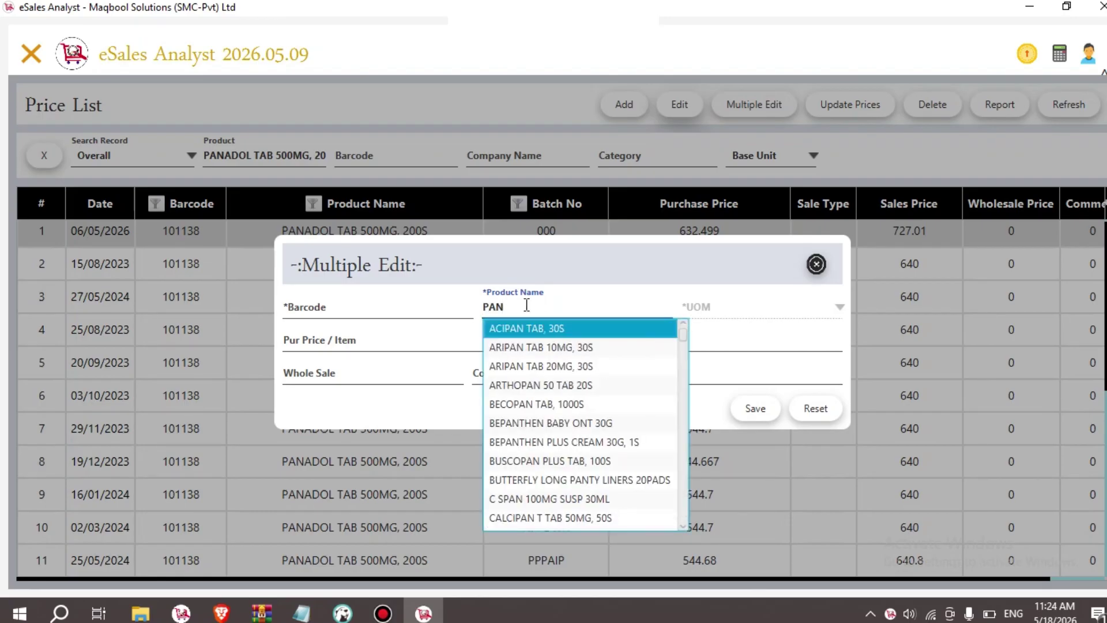
{"action": "key", "text": "BackSpace"}
{"action": "type", "text": "A"}
{"action": "key", "text": "BackSpace"}
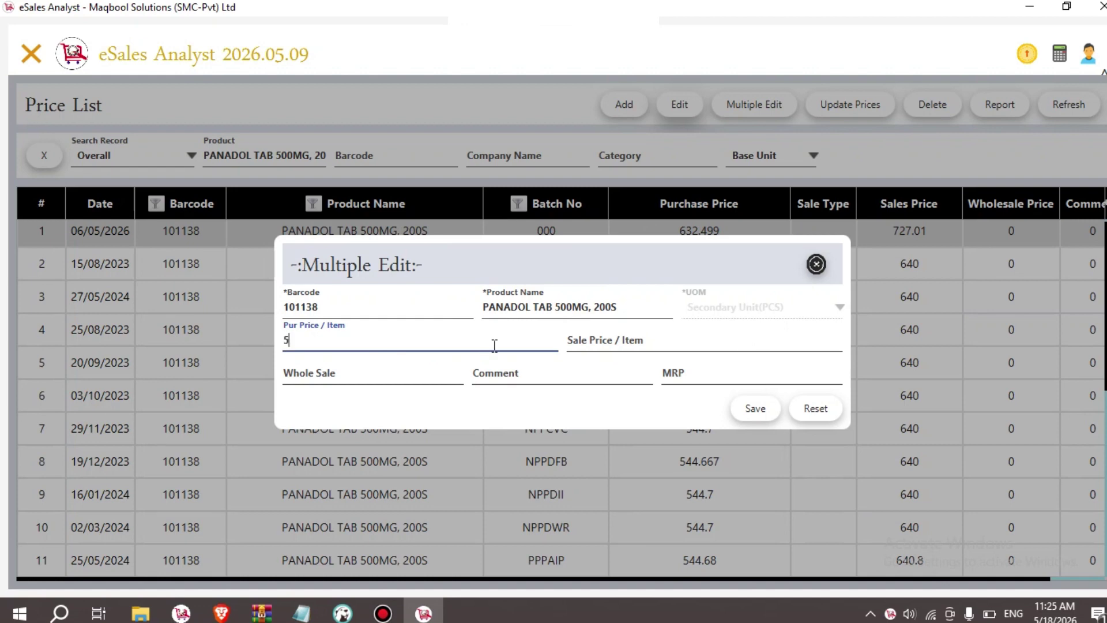
Step: Set the purchase price to 5 and the sale price to 6 per item, save the multiple edit, and review the product's batches
{"action": "key", "text": "Tab"}
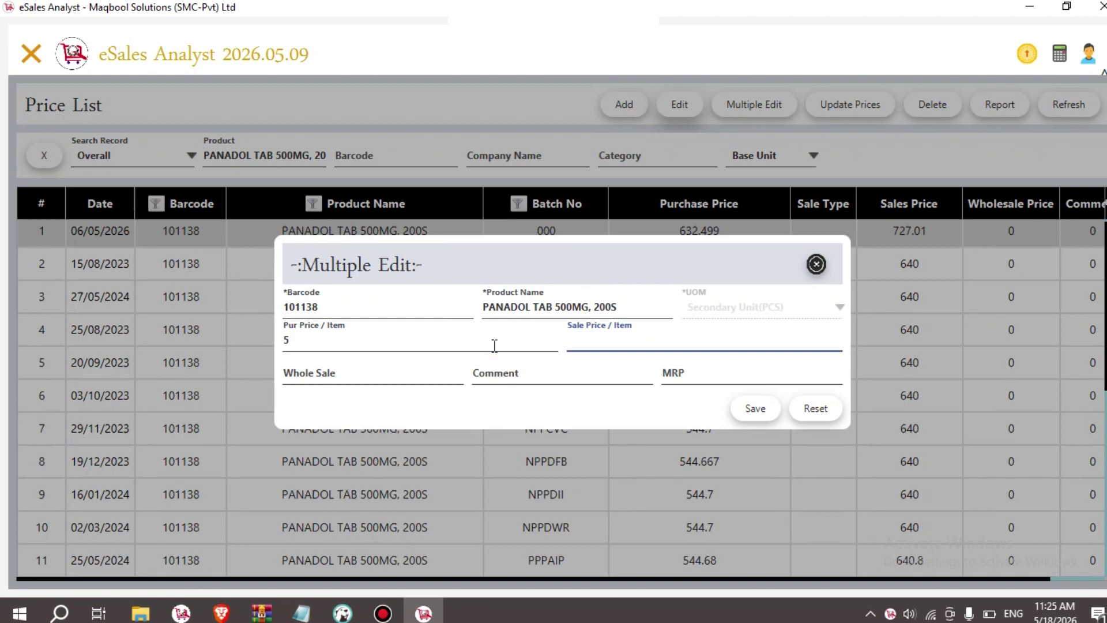
{"action": "key", "text": "Tab"}
{"action": "key", "text": "Tab"}
{"action": "key", "text": "Tab"}
{"action": "key", "text": "Tab"}
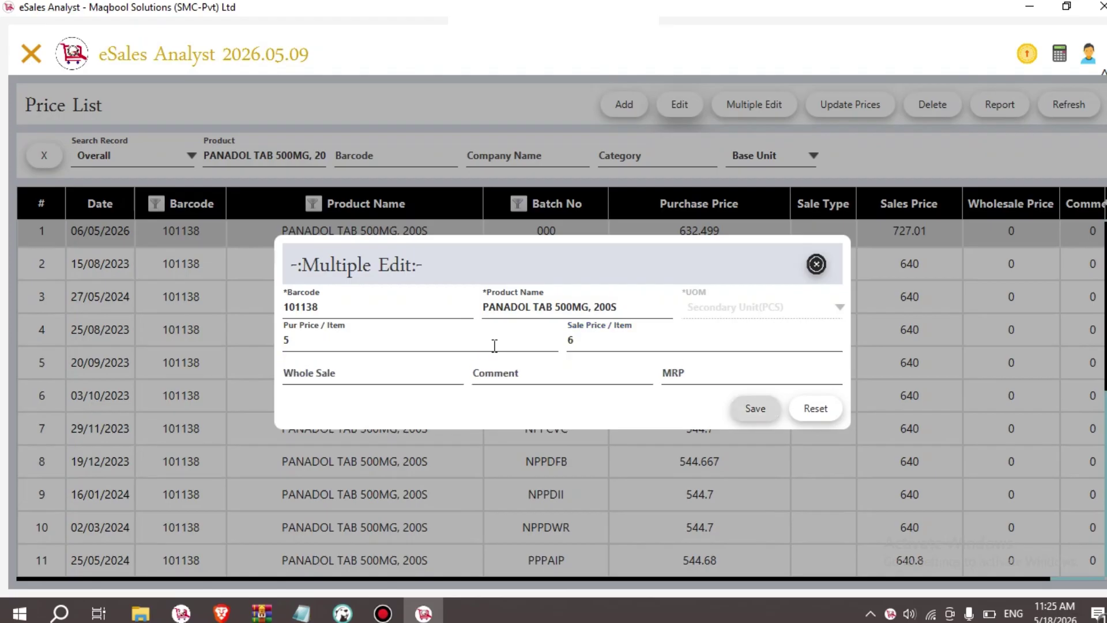
{"action": "key", "text": "Return"}
{"action": "key", "text": "Return"}
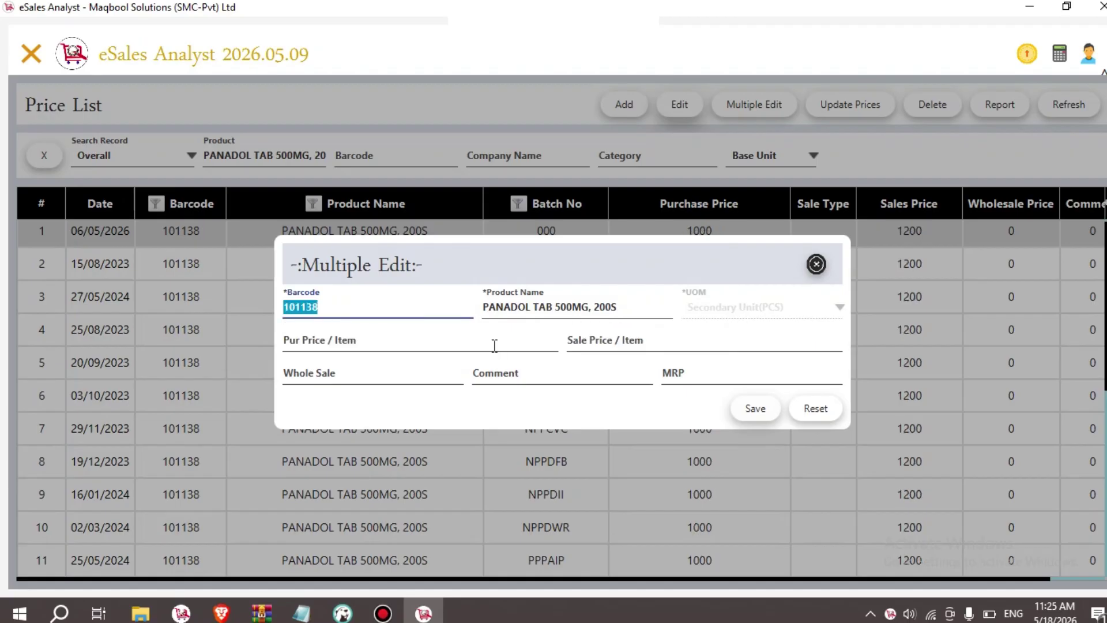
{"action": "left_click", "coordinate": [816, 264]}
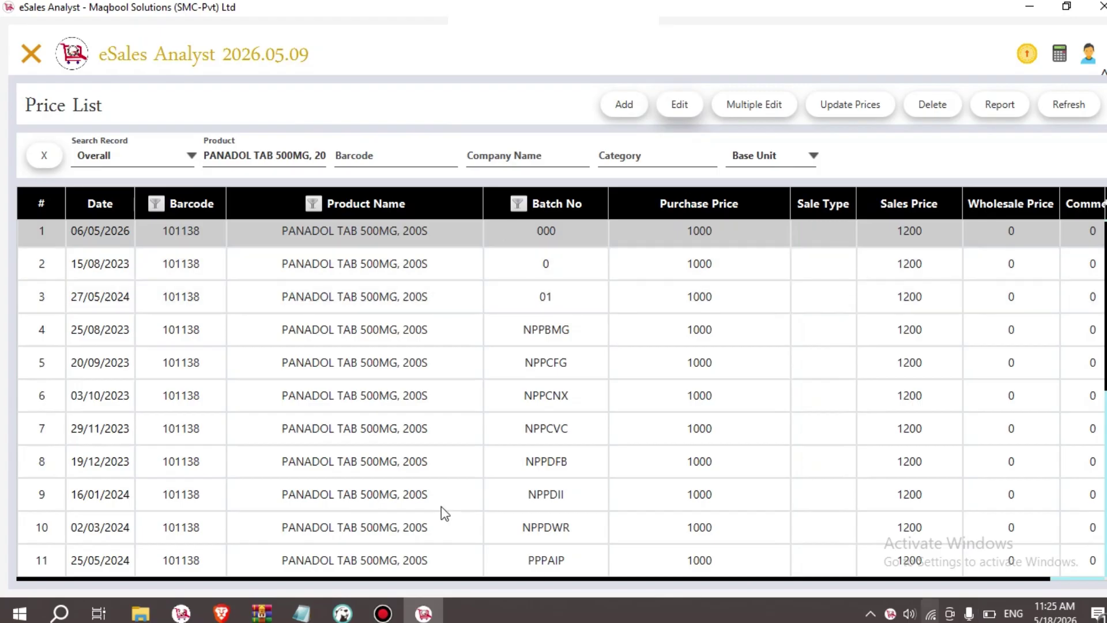
{"action": "scroll", "coordinate": [663, 363], "scroll_direction": "down", "scroll_amount": 4}
{"action": "scroll", "coordinate": [519, 473], "scroll_direction": "up", "scroll_amount": 1}
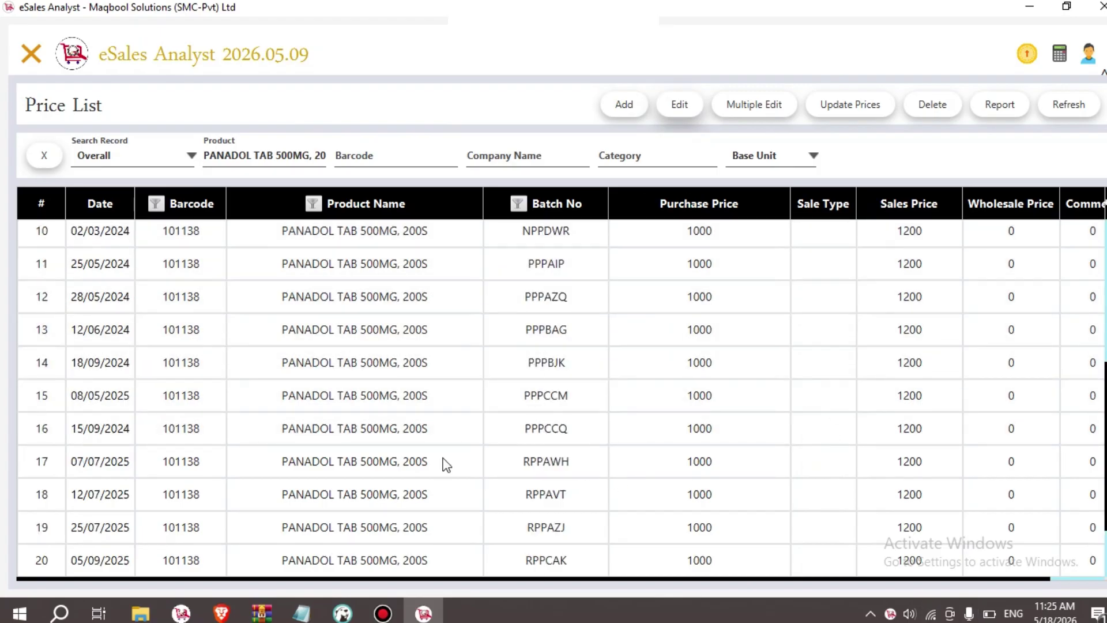
{"action": "scroll", "coordinate": [447, 464], "scroll_direction": "up", "scroll_amount": 3}
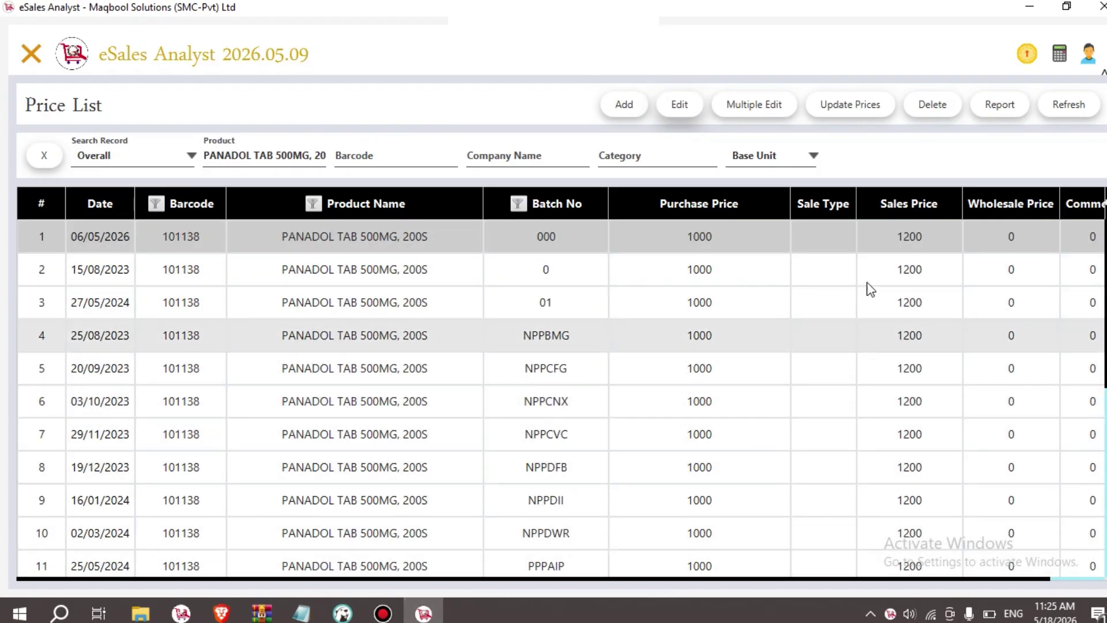